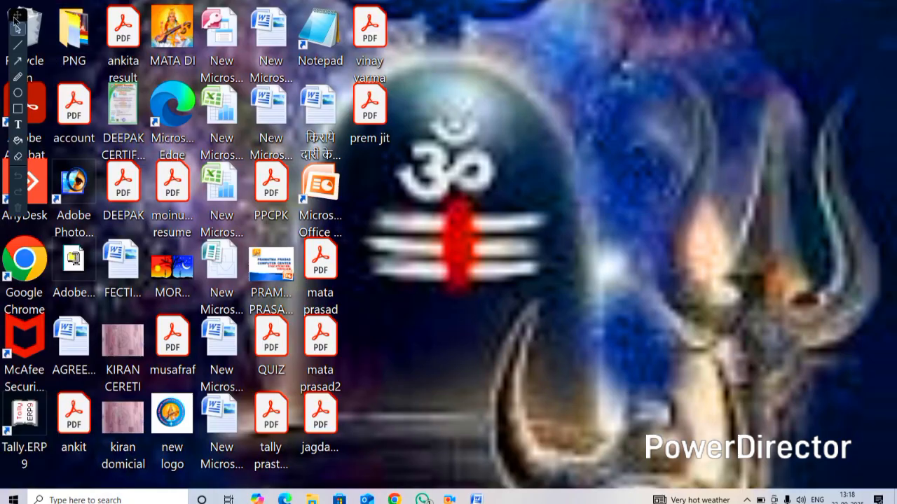
# Step: Search Windows for "ms wor" to locate the Microsoft Office Word 2007 app, and dismiss the search
pyautogui.moveTo(15, 21)
pyautogui.mouseDown()
pyautogui.moveTo(841, 77)
pyautogui.moveTo(867, 53)
pyautogui.mouseUp()
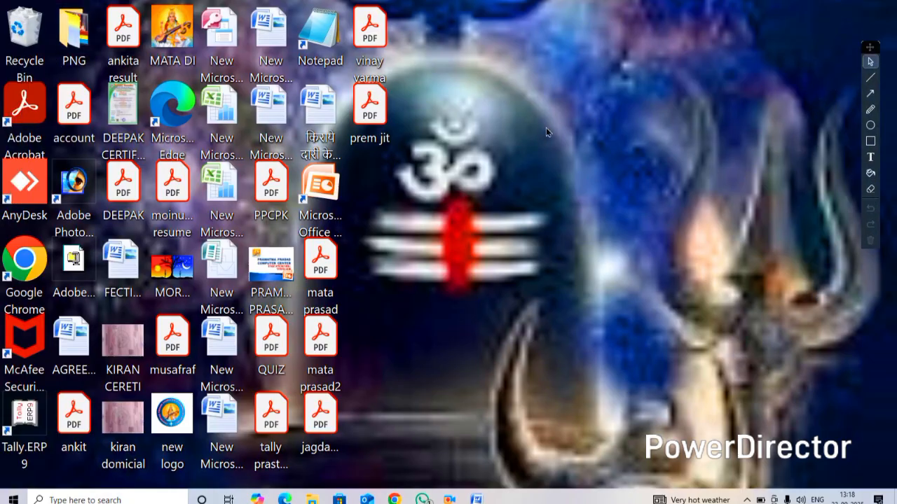
pyautogui.click(65, 499)
pyautogui.write('ms')
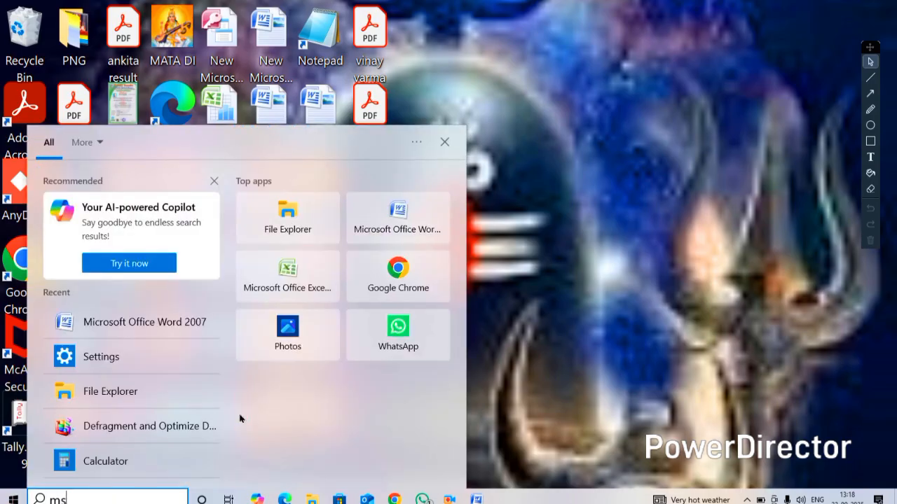
pyautogui.write(' woe')
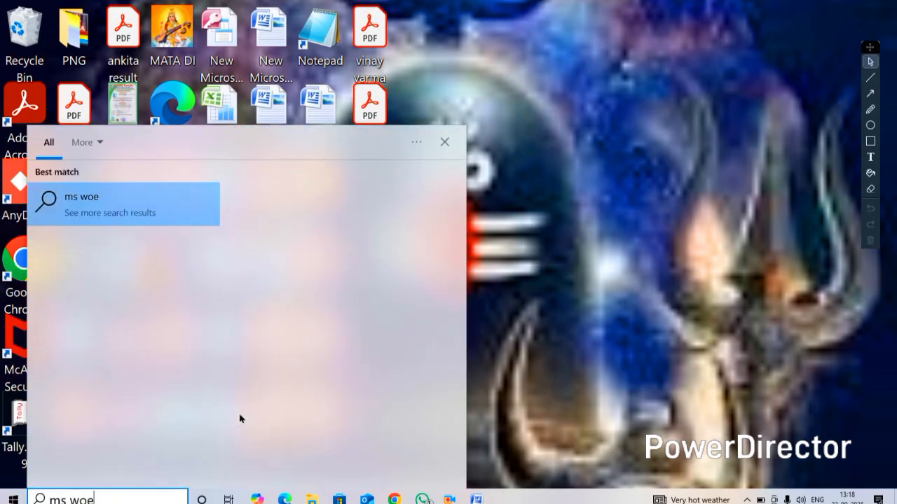
pyautogui.press('BackSpace')
pyautogui.write('r')
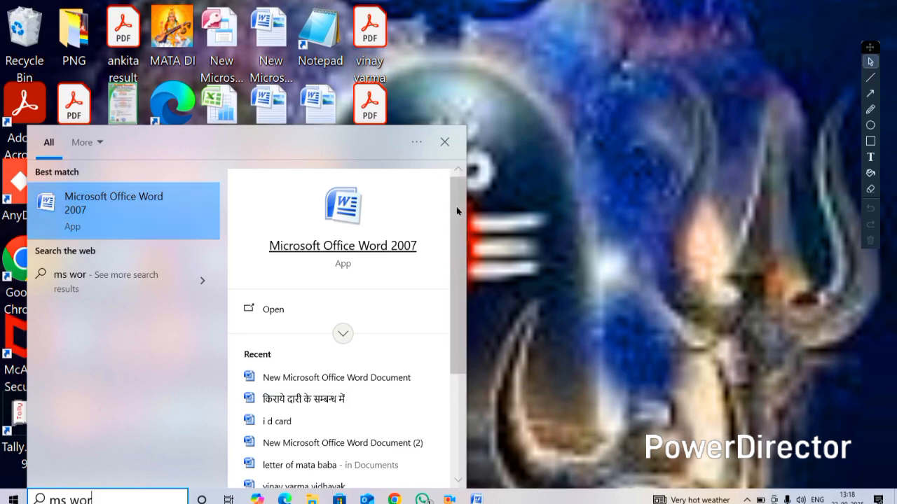
pyautogui.click(501, 126)
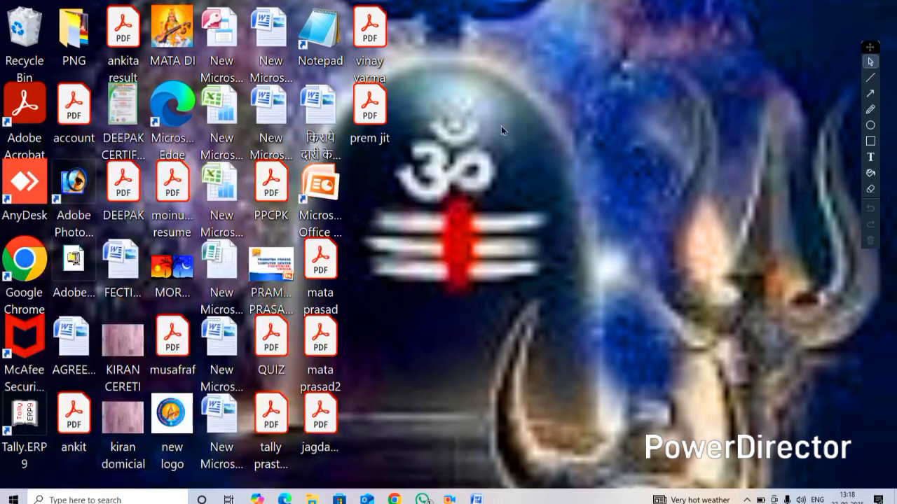
# Step: Launch Microsoft Office Word 2007 from the Microsoft Office folder in the installed programs list, and minimize its maximized window
pyautogui.click(13, 499)
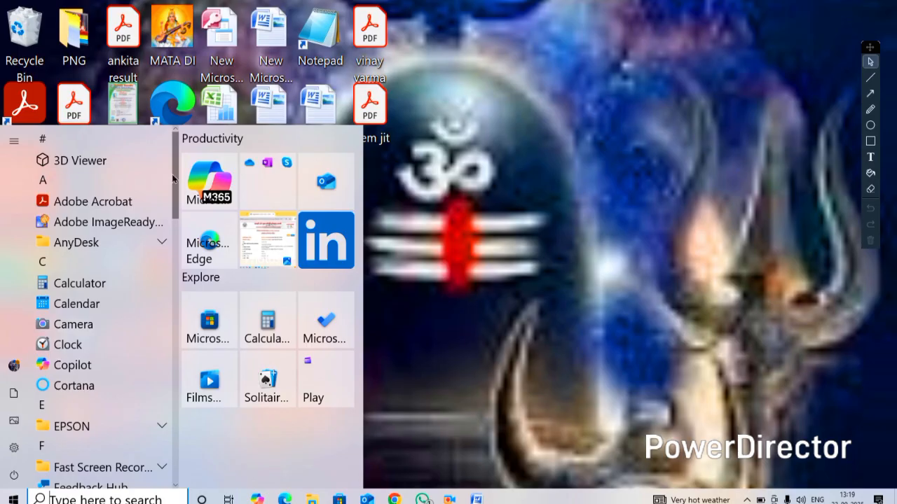
pyautogui.scroll(-1, 176, 183)
pyautogui.scroll(-8, 175, 192)
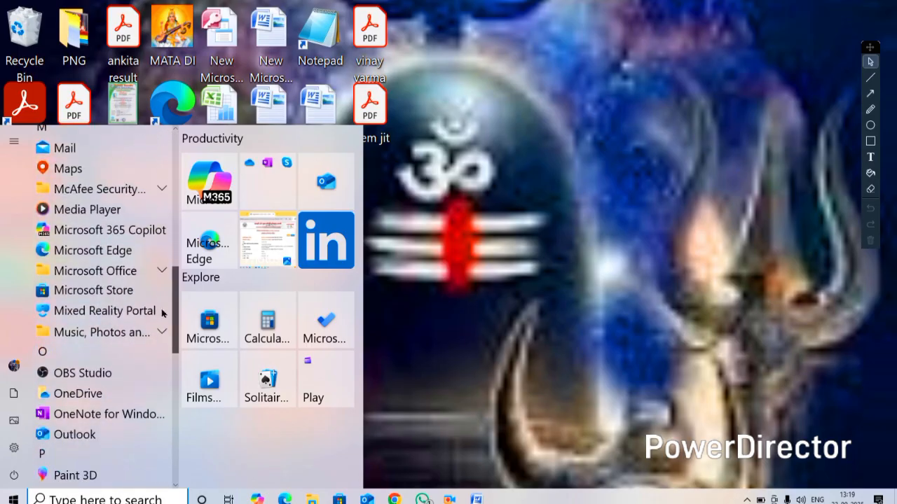
pyautogui.click(145, 272)
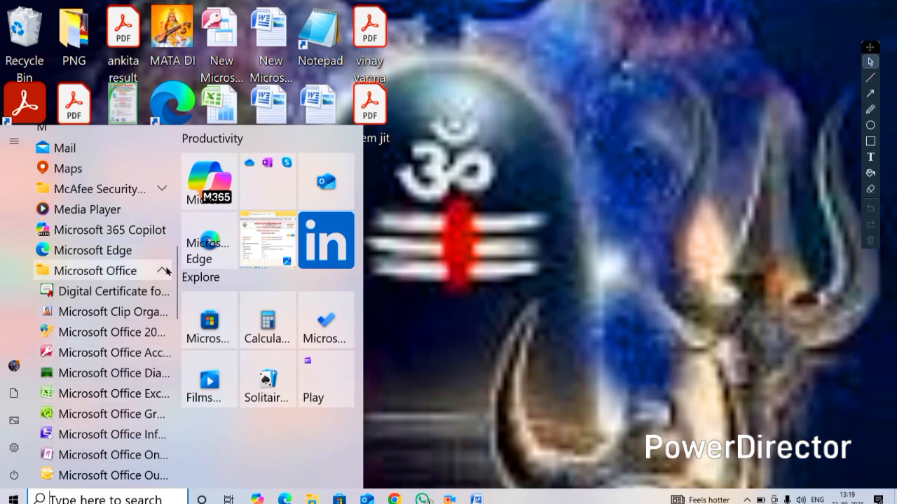
pyautogui.moveTo(178, 264); pyautogui.dragTo(177, 275)
pyautogui.scroll(-4, 176, 275)
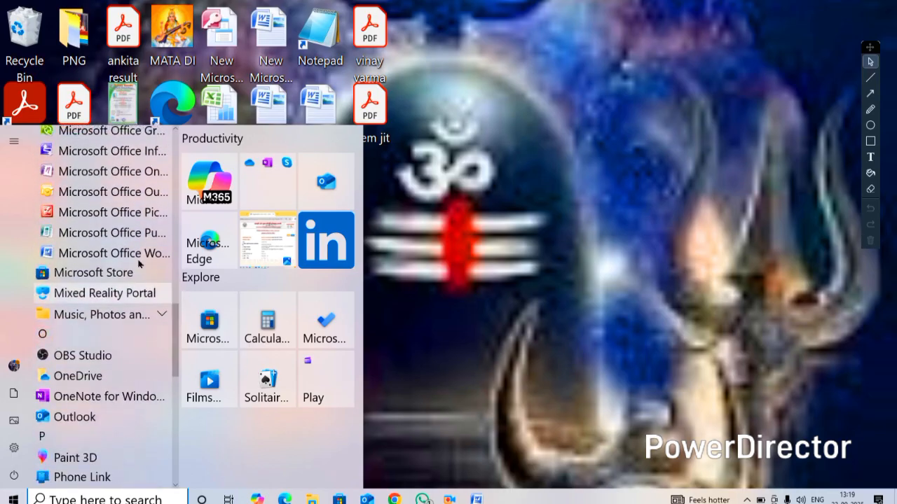
pyautogui.click(103, 254)
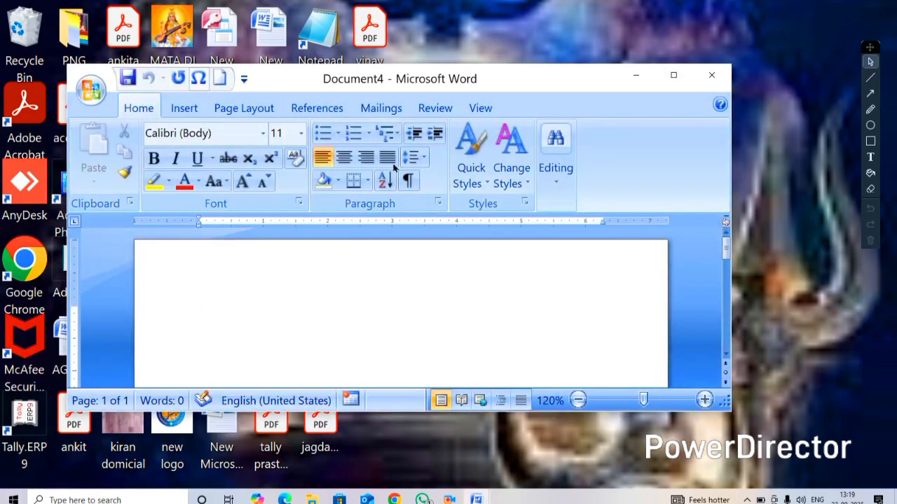
pyautogui.click(673, 75)
pyautogui.click(806, 13)
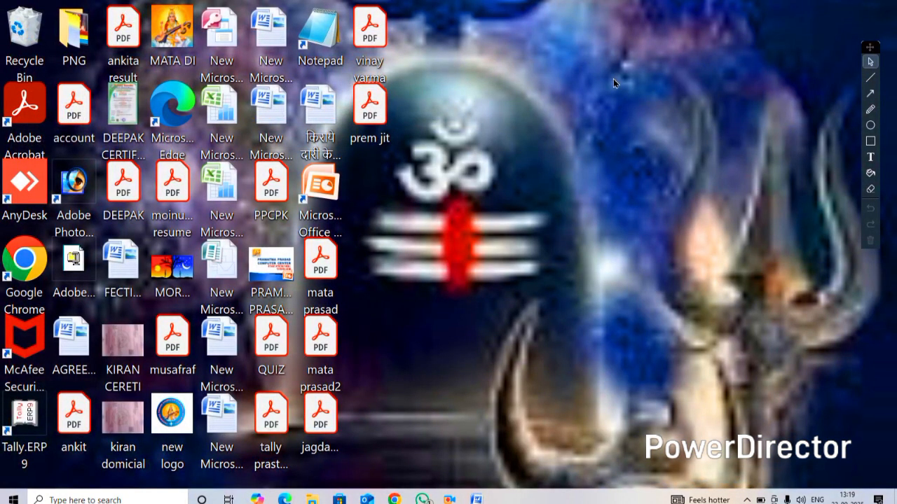
# Step: Launch Microsoft Office Word 2007 by searching Windows for "ms wor", and close the blank document
pyautogui.press('super')
pyautogui.press('super')
pyautogui.press('super')
pyautogui.write('ms')
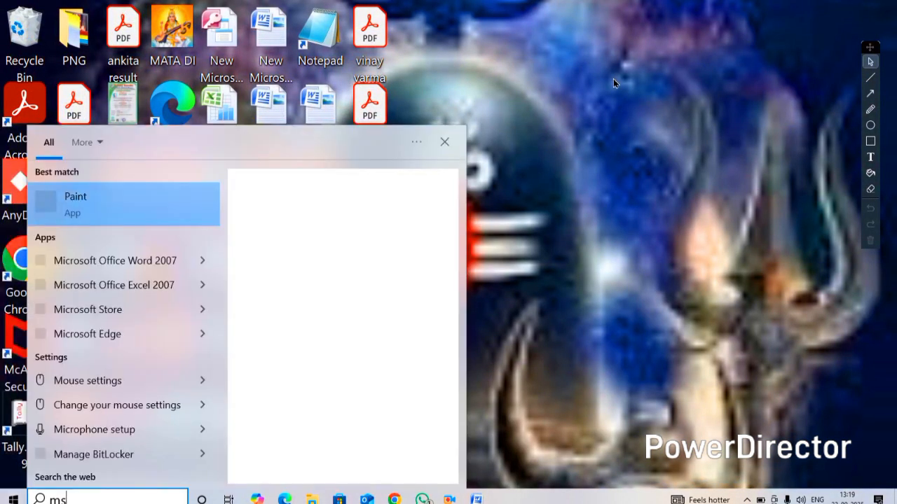
pyautogui.write(' wor')
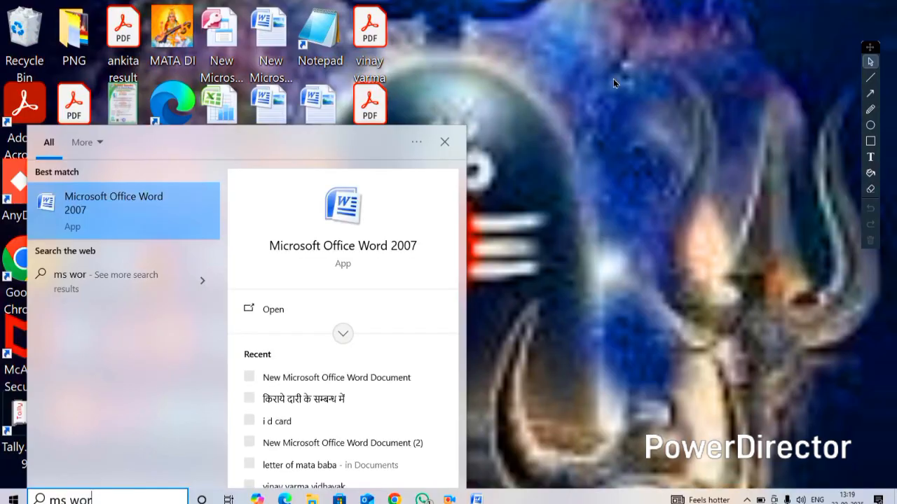
pyautogui.press('Return')
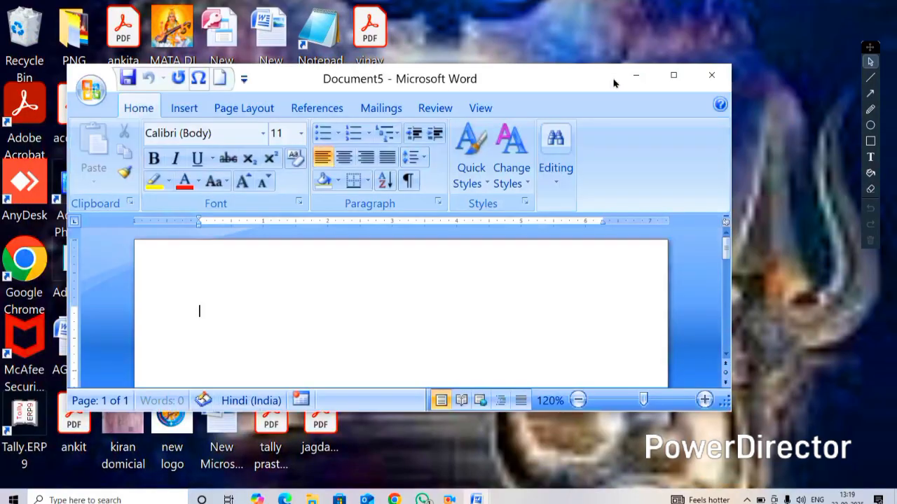
pyautogui.click(709, 76)
# Step: Refresh the desktop and launch Word through the Run dialog with the command winword
pyautogui.rightClick(583, 171)
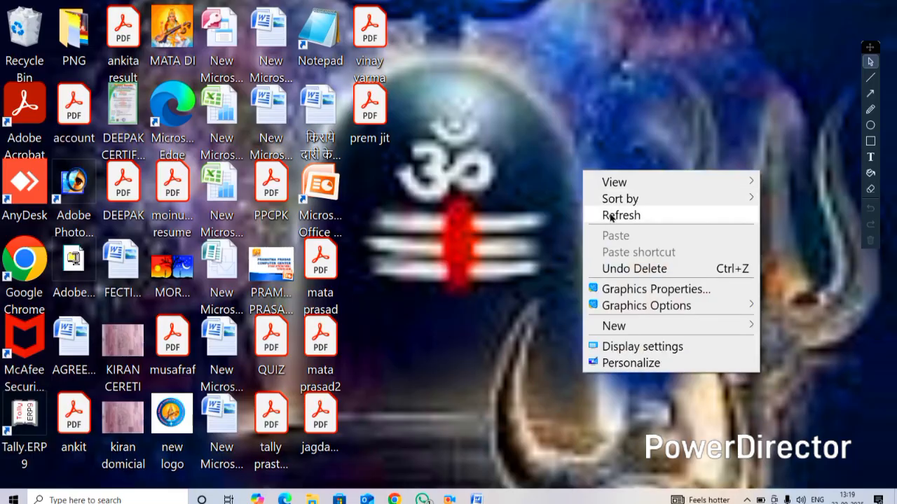
pyautogui.click(611, 217)
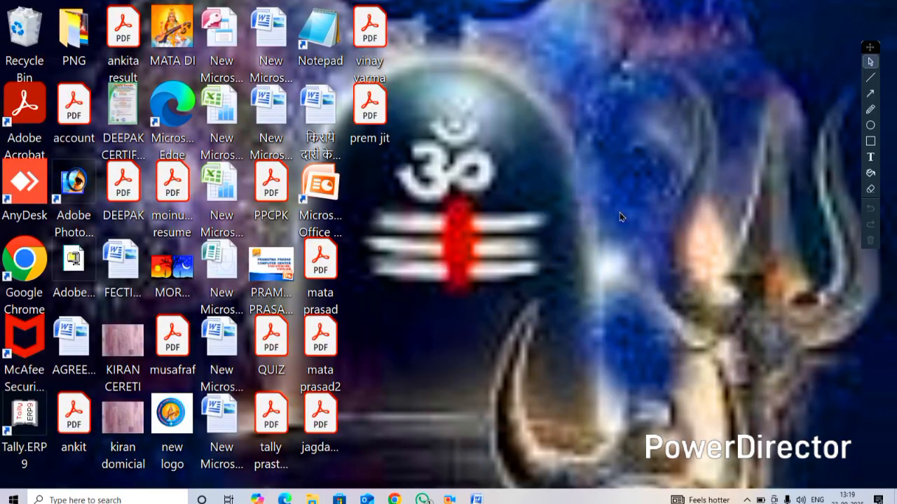
pyautogui.press('super+r')
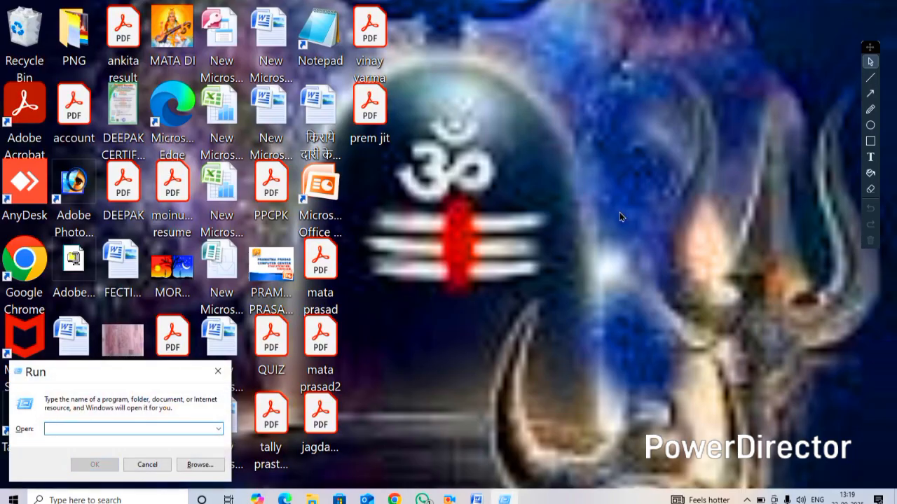
pyautogui.write('winw')
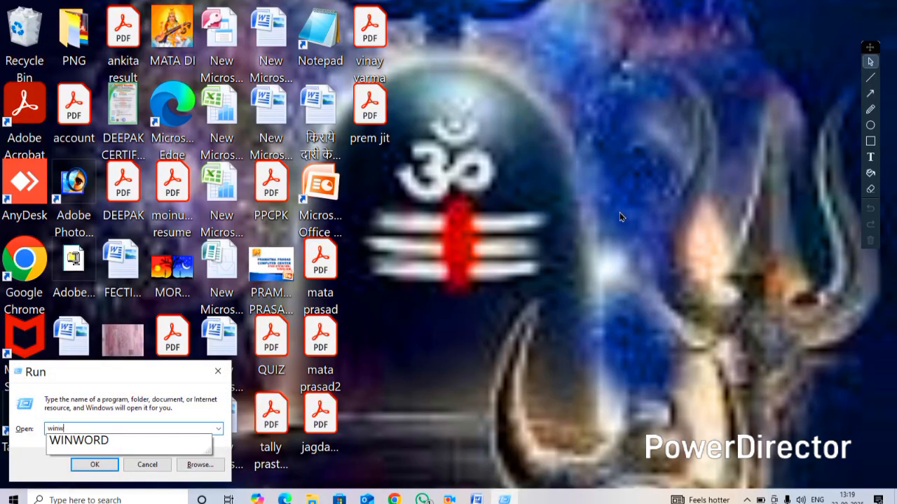
pyautogui.write('ord')
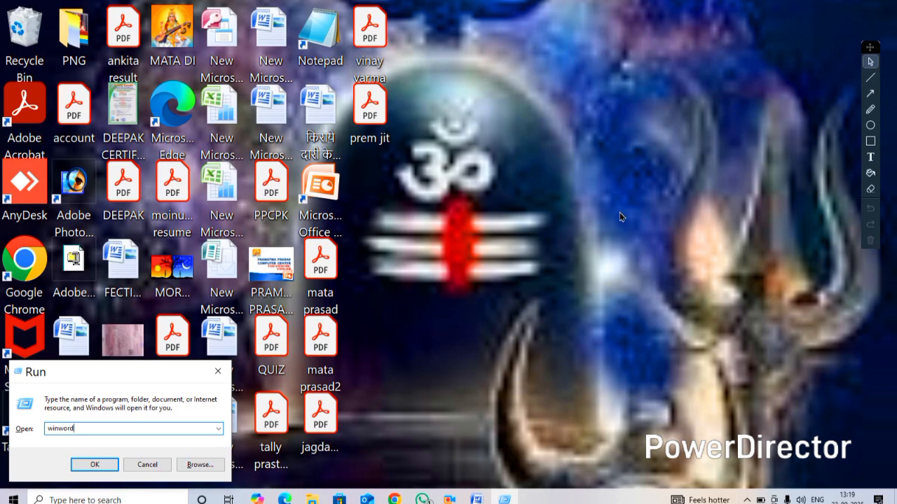
pyautogui.press('Return')
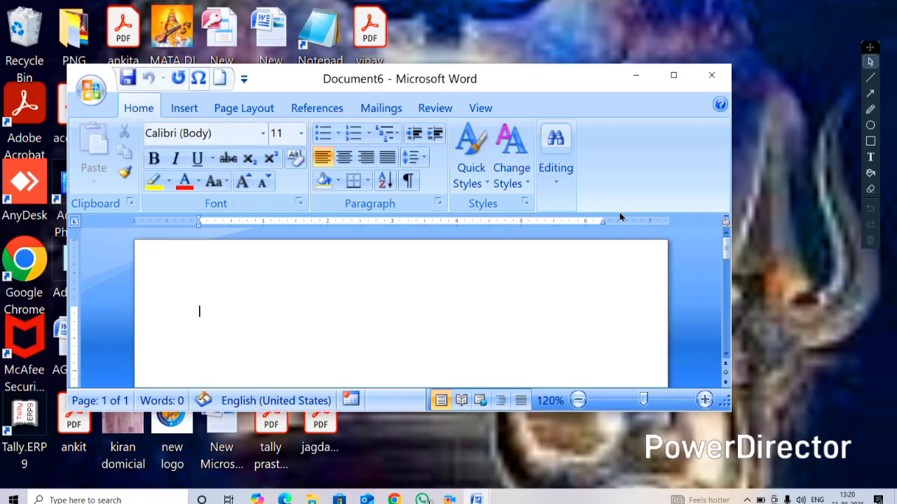
# Step: Switch the Word window between maximized and restored size, and enlarge the restored window on all four sides to nearly fill the desktop
pyautogui.click(674, 75)
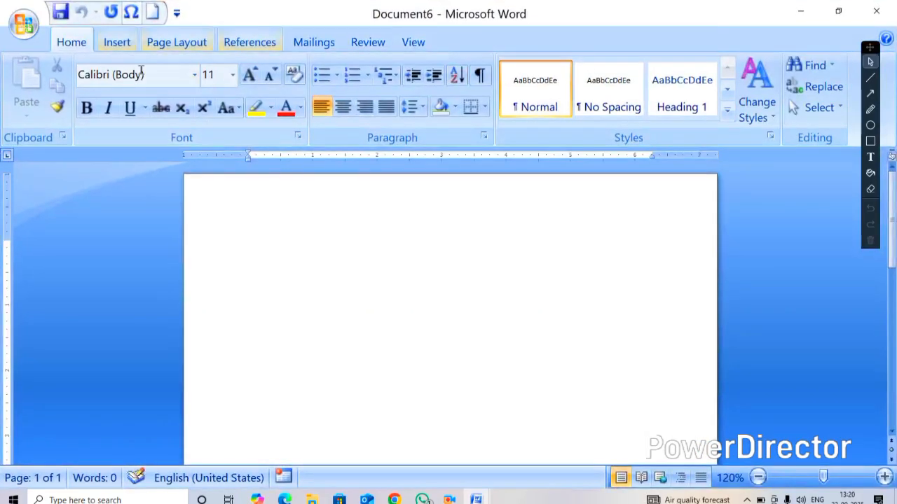
pyautogui.click(838, 11)
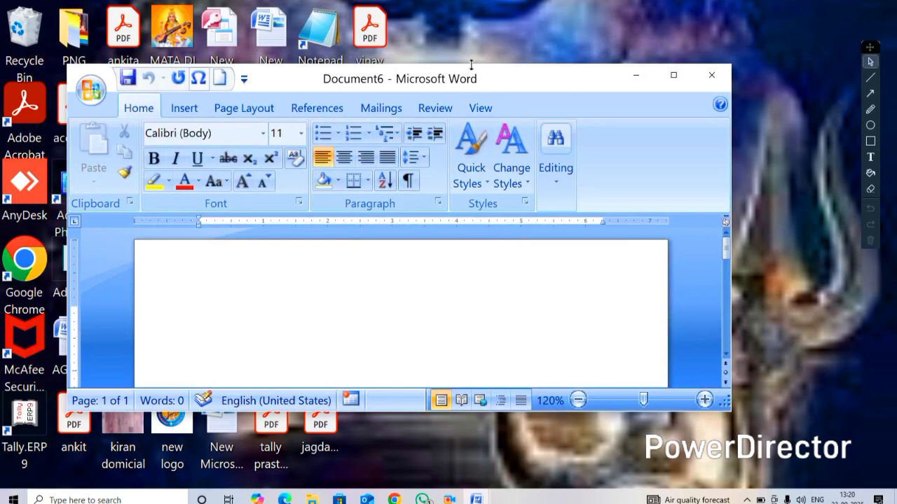
pyautogui.moveTo(471, 65); pyautogui.dragTo(469, 13)
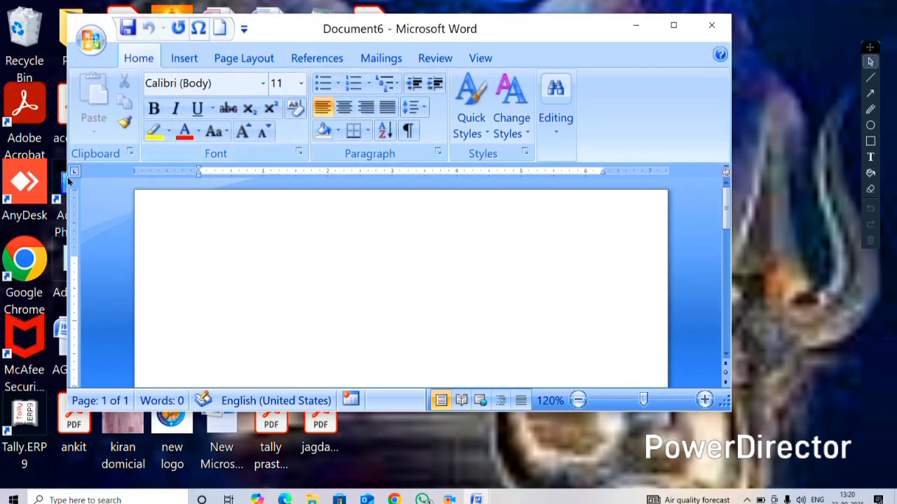
pyautogui.moveTo(68, 181); pyautogui.dragTo(12, 174)
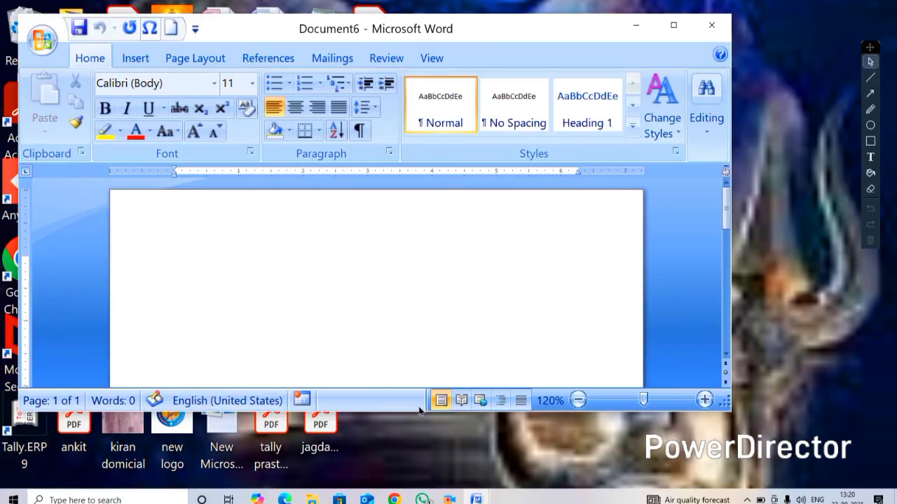
pyautogui.moveTo(420, 411); pyautogui.dragTo(422, 490)
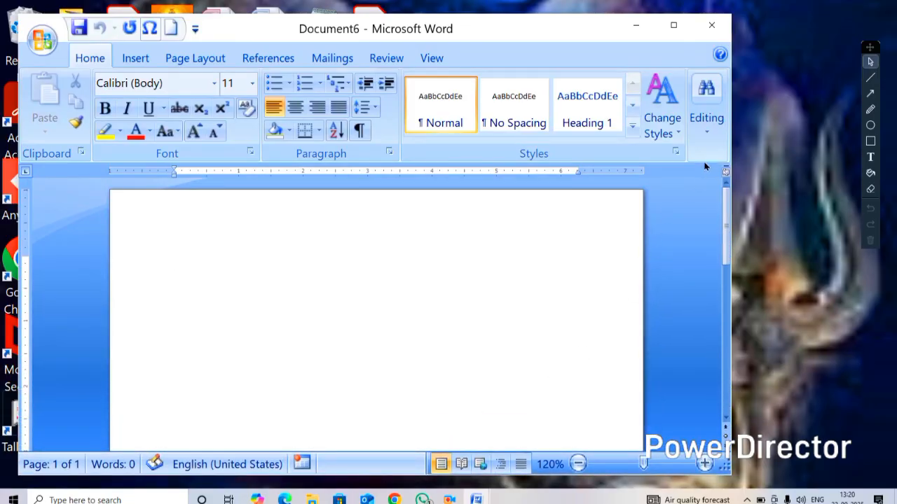
pyautogui.moveTo(731, 149); pyautogui.dragTo(850, 166)
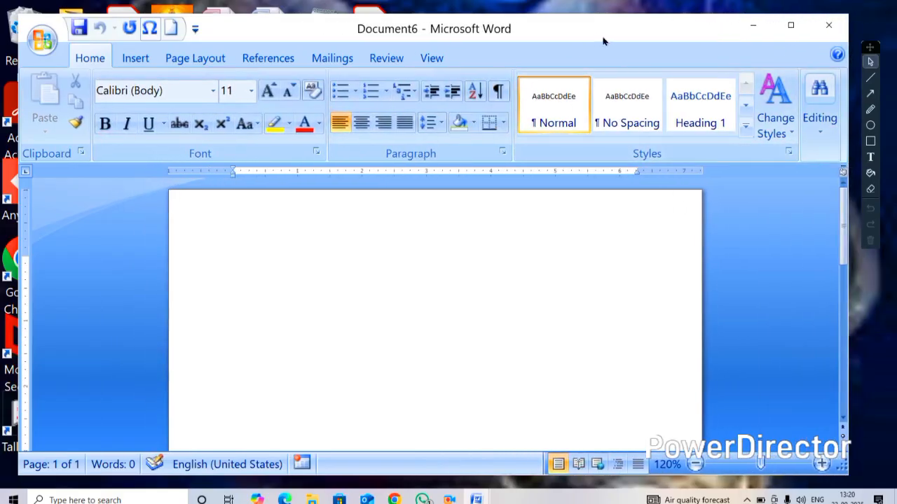
pyautogui.click(797, 29)
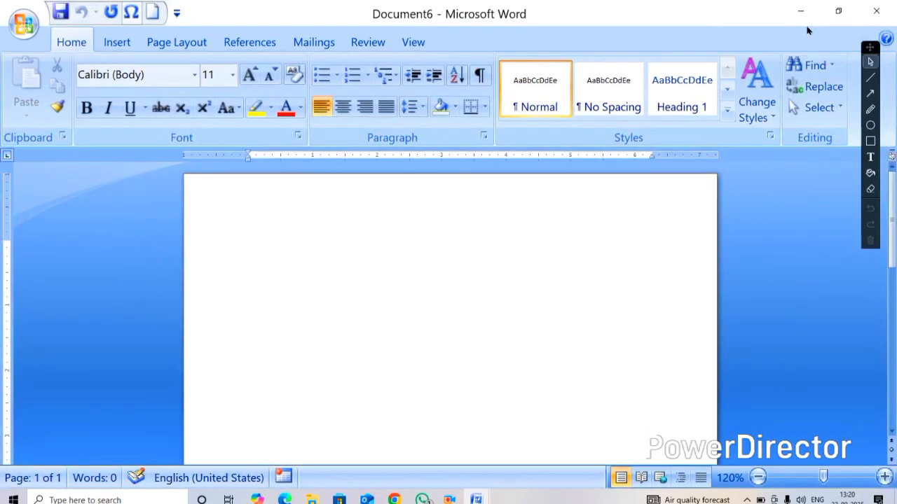
pyautogui.click(838, 11)
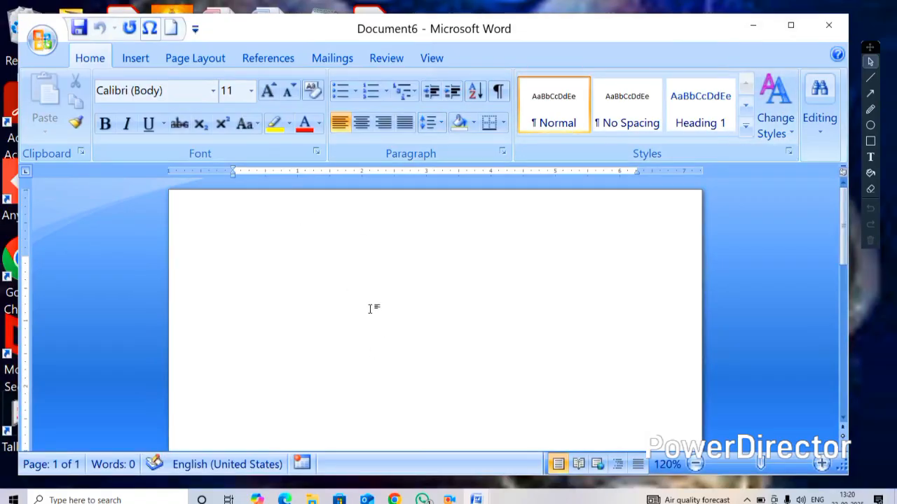
# Step: Zoom the blank page out to 40% and back in to 100%
pyautogui.scroll(-6, 373, 309)
pyautogui.scroll(-2, 285, 264)
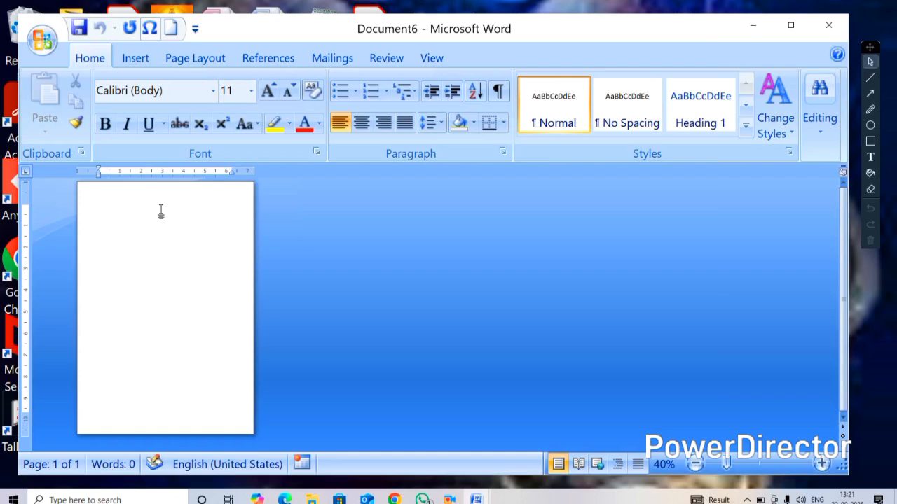
pyautogui.keyDown('ctrl'); pyautogui.scroll(3, 220, 240); pyautogui.keyUp('ctrl')
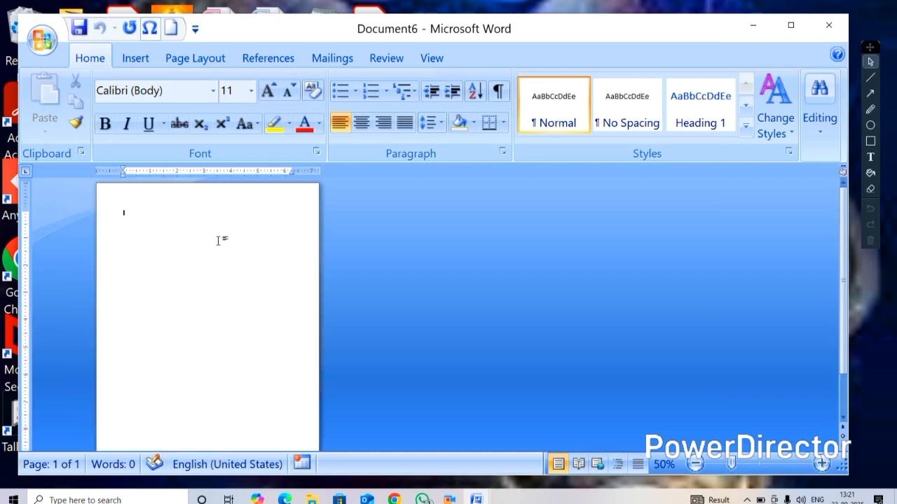
pyautogui.keyDown('ctrl'); pyautogui.scroll(3, 268, 251); pyautogui.keyUp('ctrl')
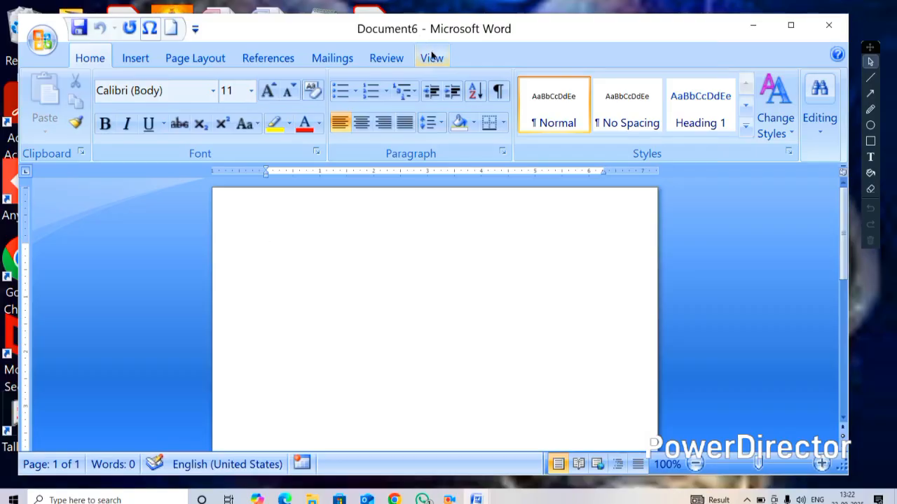
# Step: Save the blank document in the Documents folder as a Word Document named computer
pyautogui.hotkey('ctrl', 's')
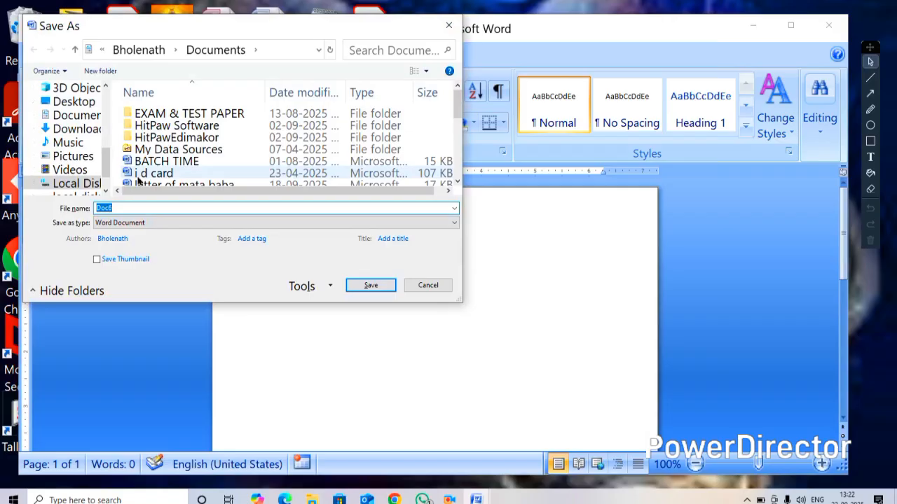
pyautogui.write('computer')
pyautogui.press('Return')
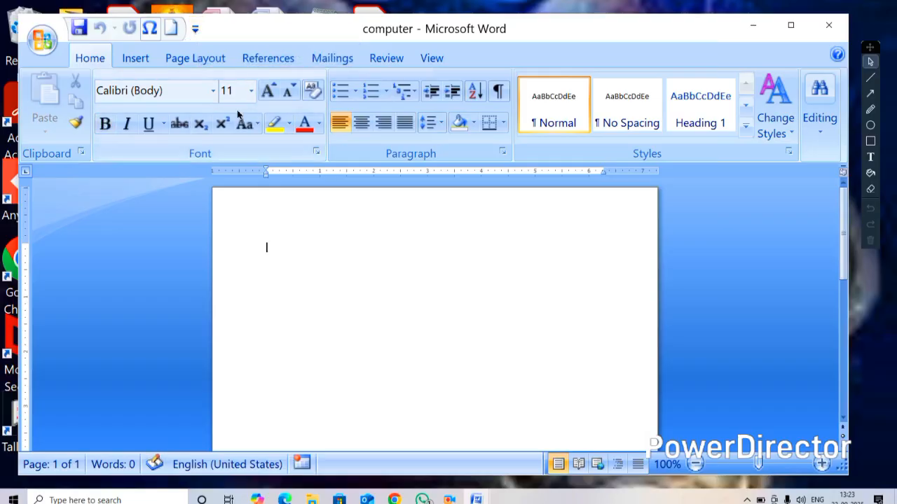
# Step: Remove the New command from the Quick Access Toolbar and reopen the toolbar's customization list
pyautogui.click(195, 31)
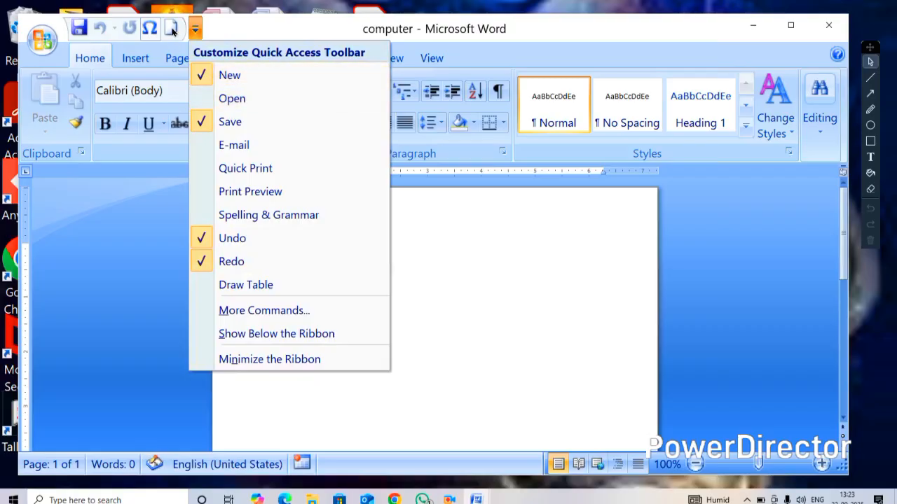
pyautogui.click(202, 75)
pyautogui.click(173, 30)
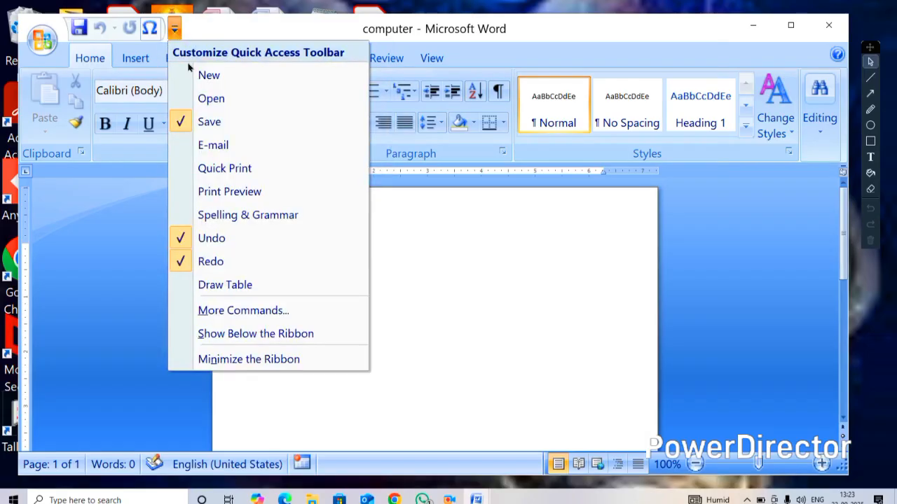
# Step: Add the Open command to the Quick Access Toolbar and locate the same command among the main file commands
pyautogui.click(184, 98)
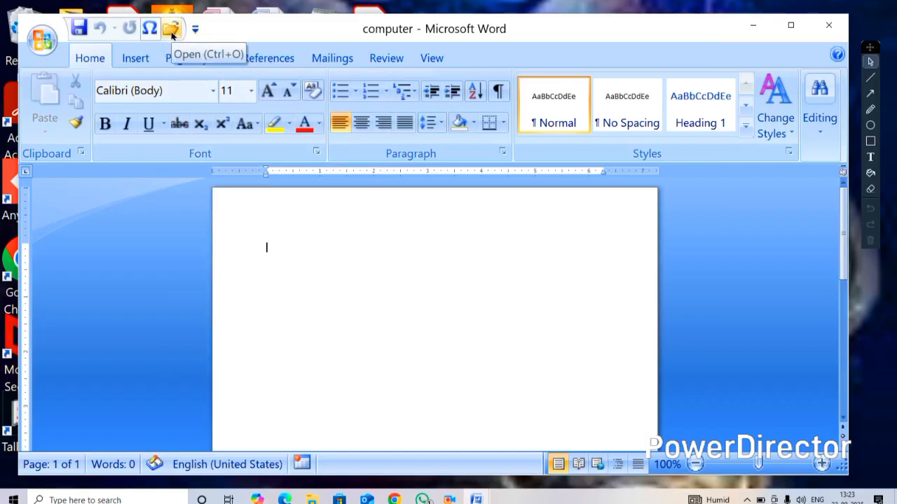
pyautogui.click(38, 43)
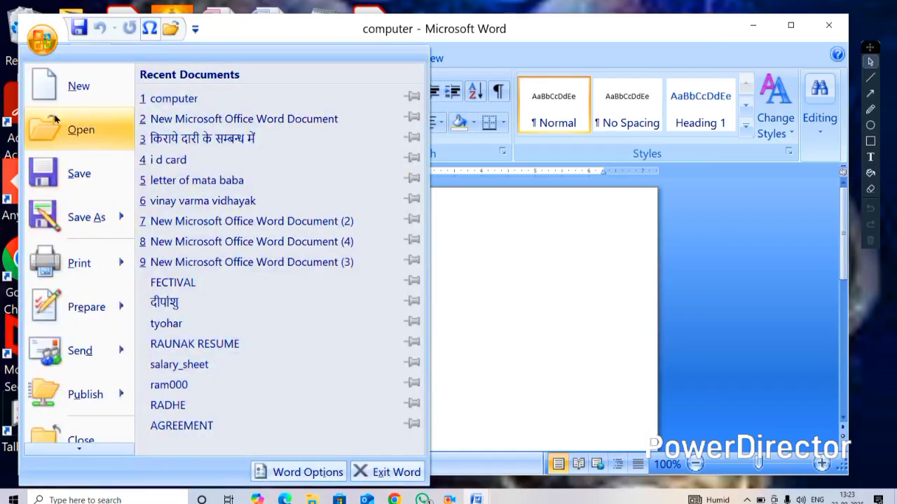
pyautogui.click(502, 218)
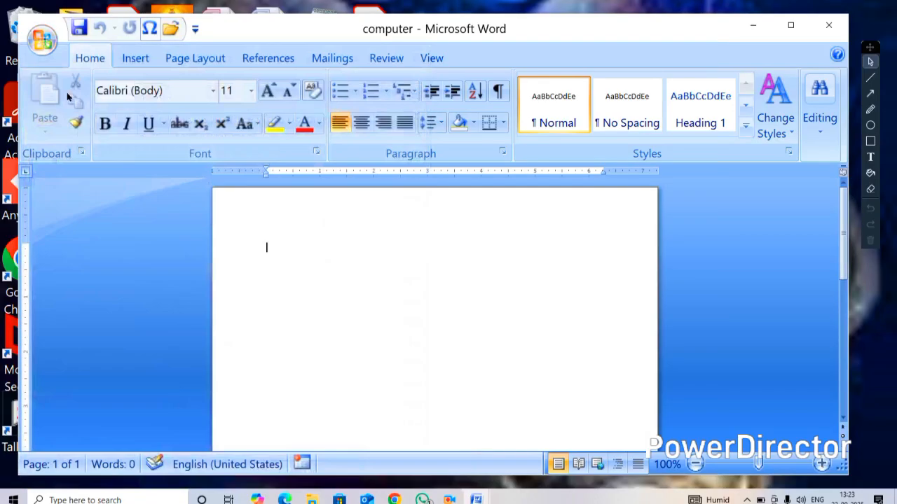
# Step: Add Print Preview to the Quick Access Toolbar, preview the blank page with it and close the preview
pyautogui.click(196, 30)
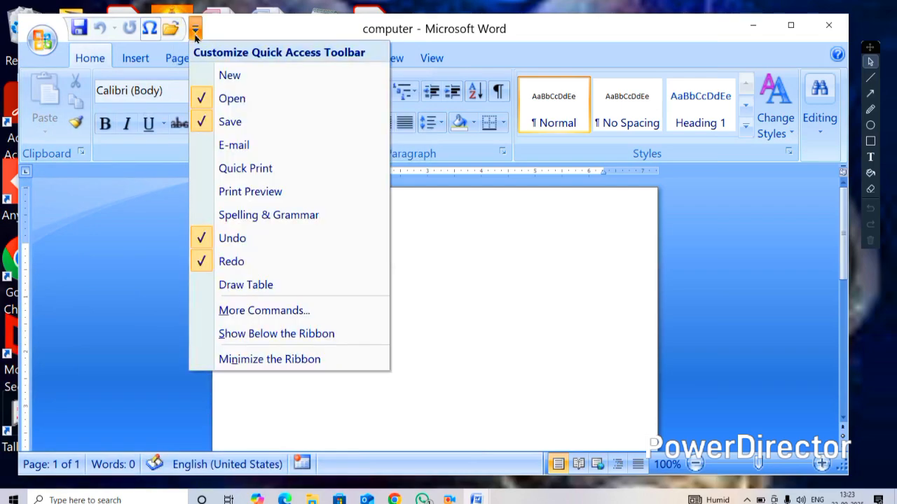
pyautogui.click(210, 192)
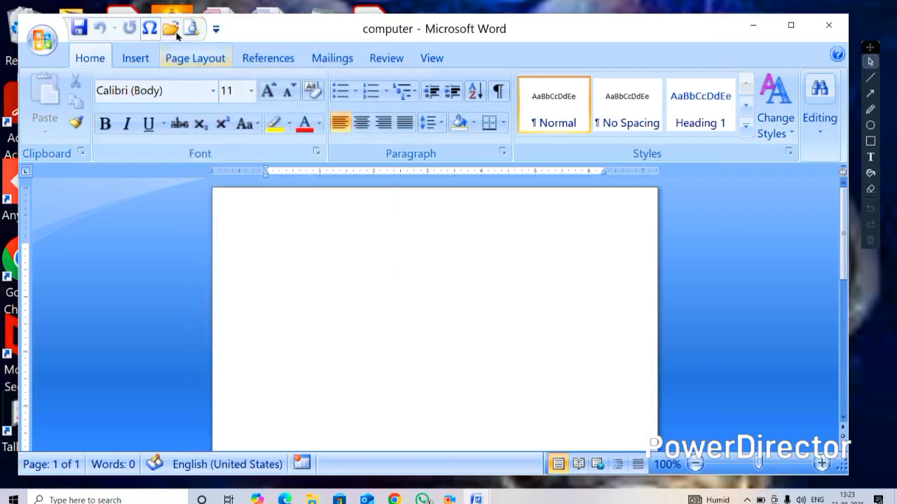
pyautogui.click(191, 28)
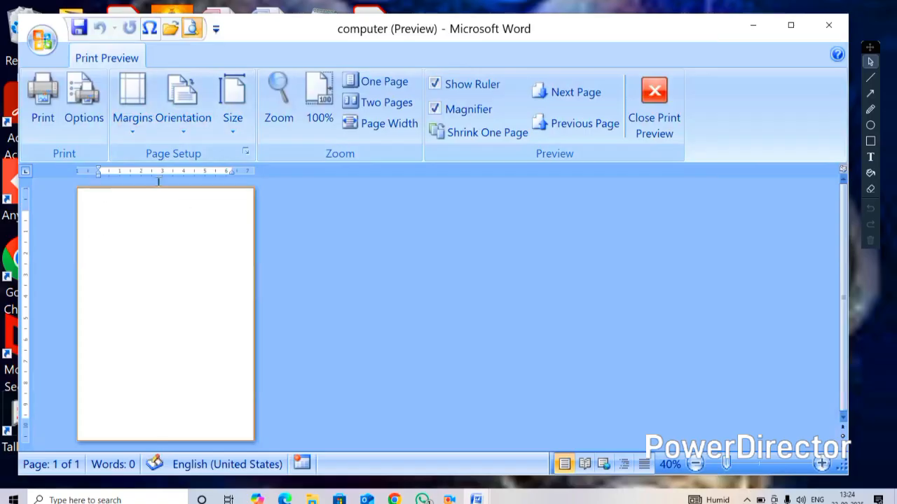
pyautogui.click(651, 96)
# Step: Generate sample paragraphs with =rand() on the blank page and undo the text generation
pyautogui.write('=')
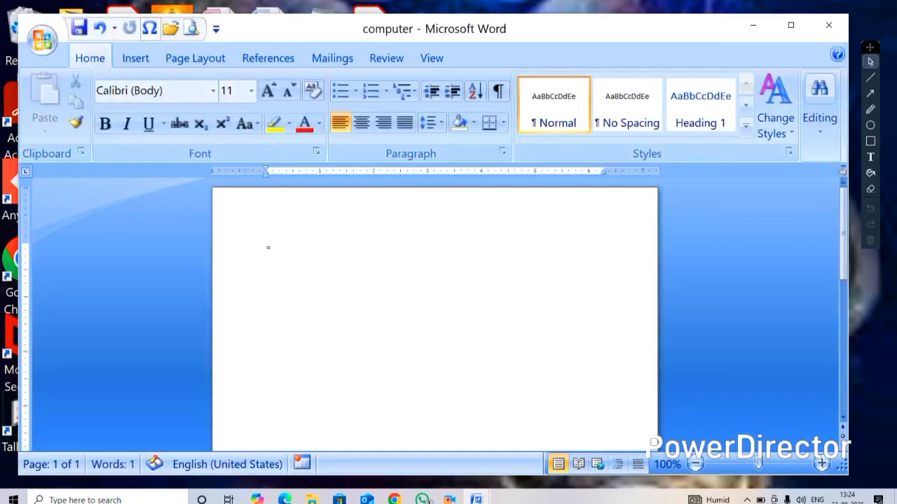
pyautogui.write('rand()')
pyautogui.press('Return')
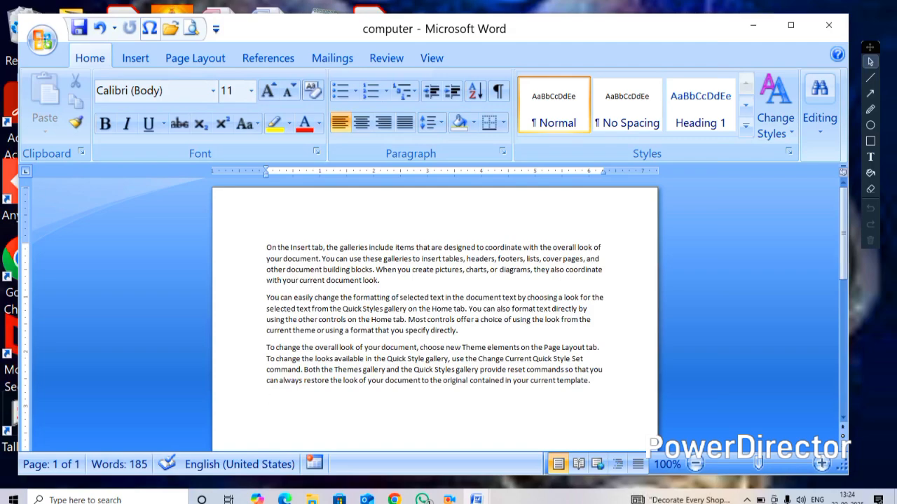
pyautogui.hotkey('ctrl', 'z')
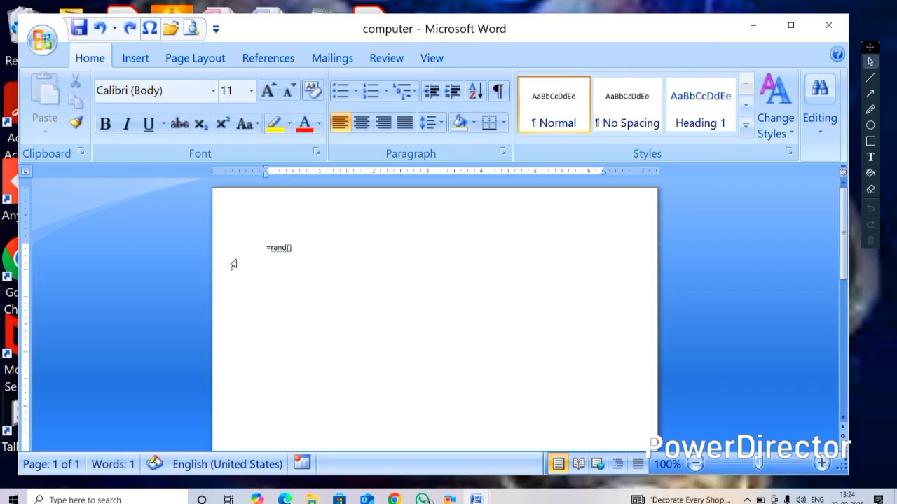
# Step: Zoom in on the =rand() formula to 210% and zoom back out to 110%
pyautogui.scroll(11, 329, 262)
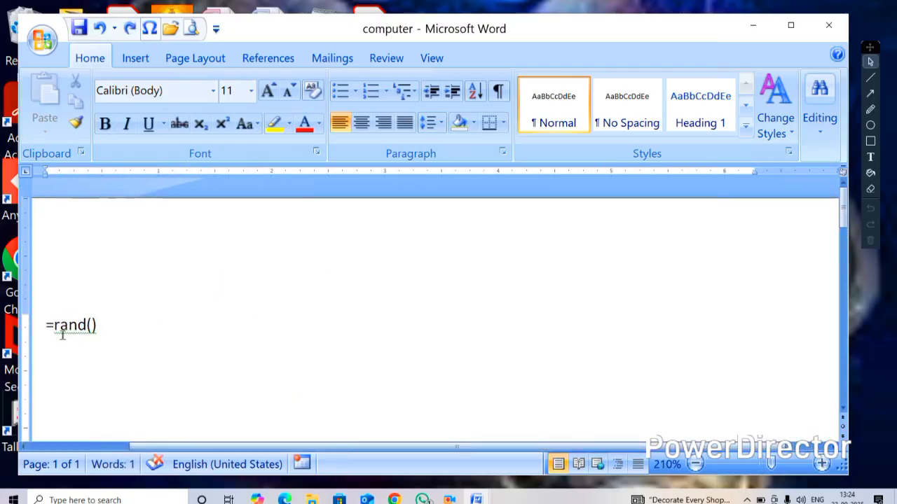
pyautogui.moveTo(388, 449); pyautogui.dragTo(310, 449)
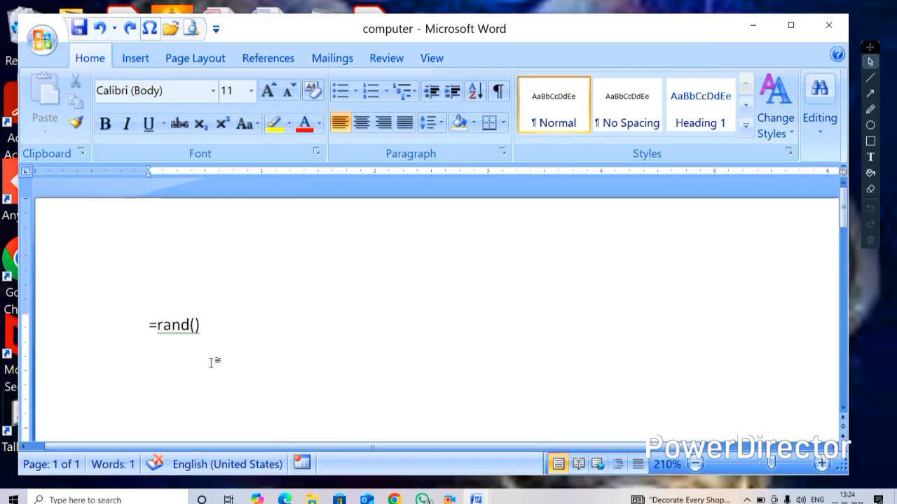
pyautogui.scroll(-10, 321, 292)
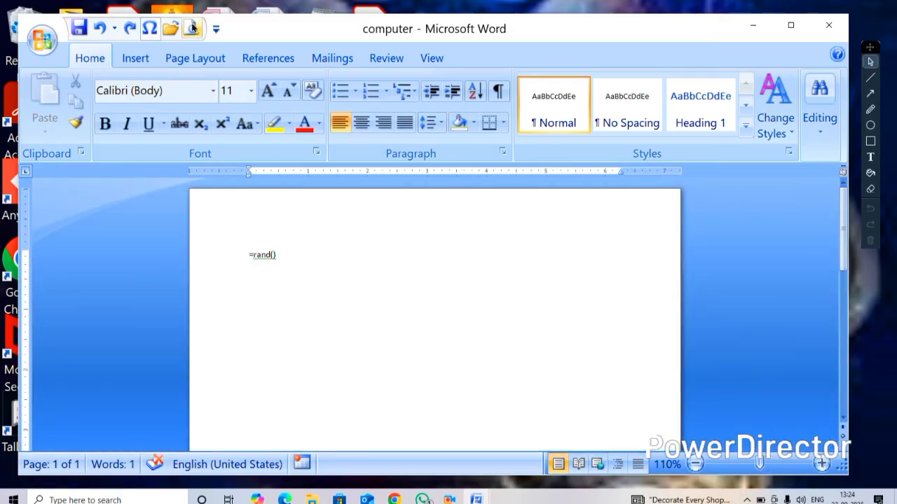
pyautogui.click(216, 29)
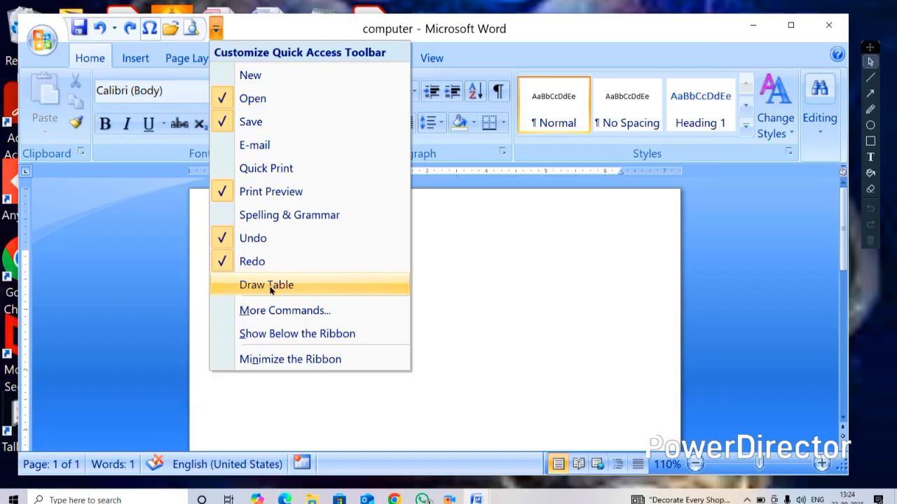
pyautogui.click(439, 247)
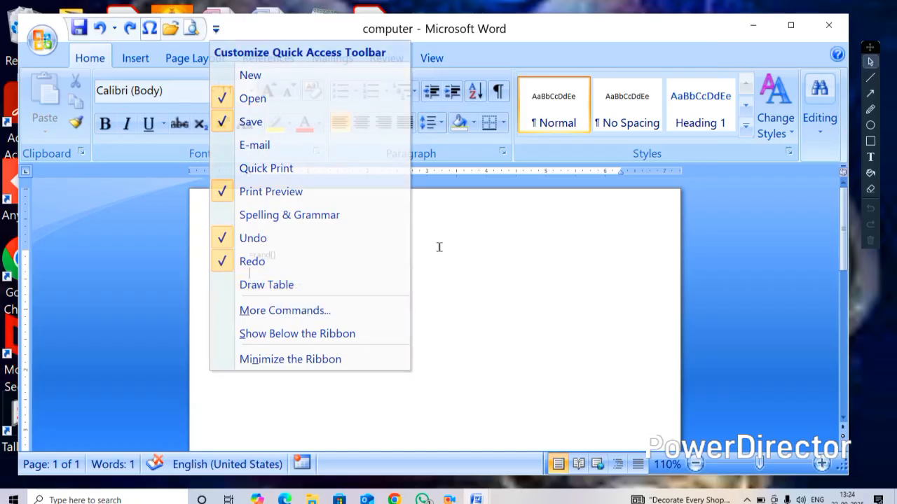
pyautogui.click(40, 39)
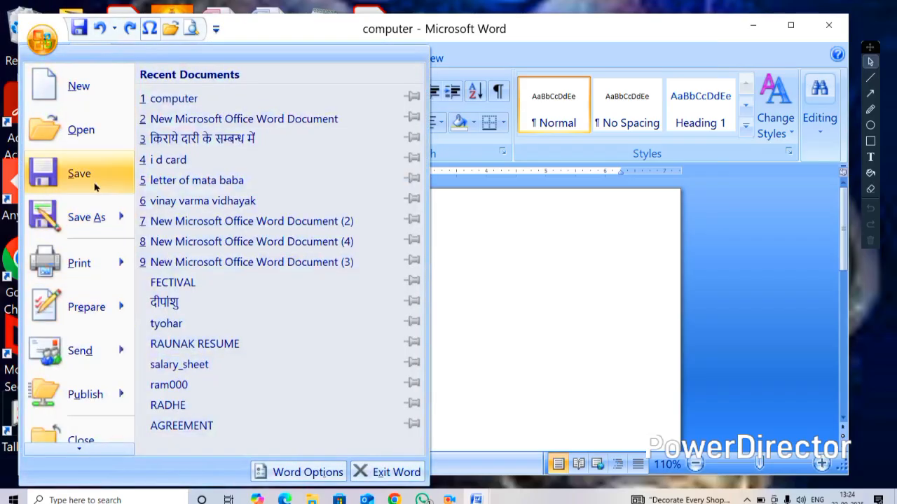
pyautogui.click(492, 256)
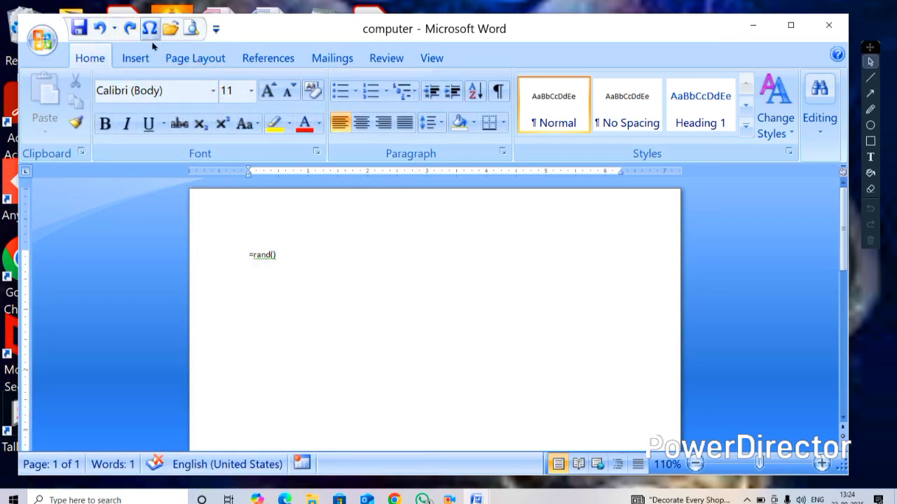
# Step: Replace the =rand() text with the word COMPUTER
pyautogui.hotkey('ctrl', 'a')
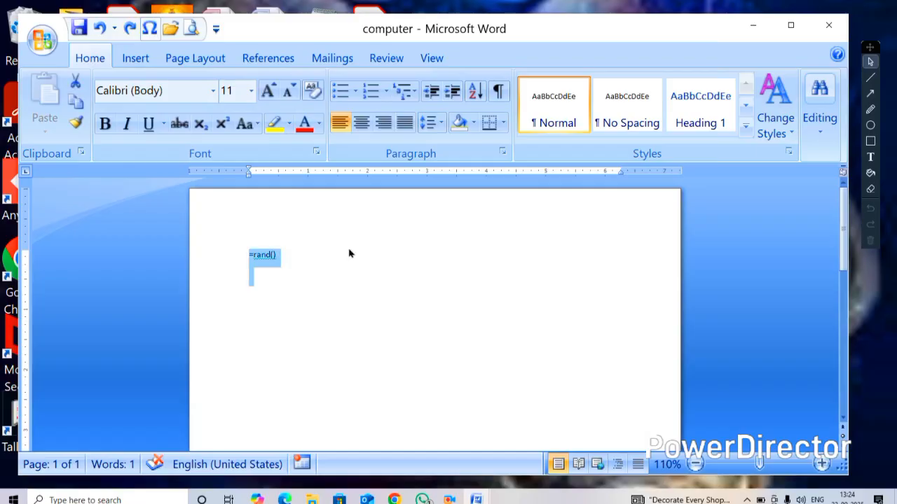
pyautogui.press('Delete')
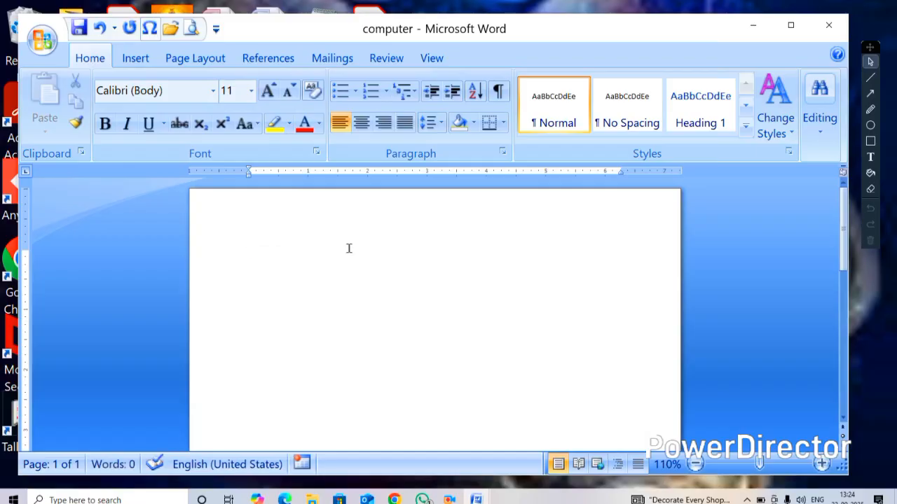
pyautogui.write('COMPUTER')
# Step: Delete the word COMPUTER, undo the deletion and delete the word again
pyautogui.hotkey('ctrl', 'a')
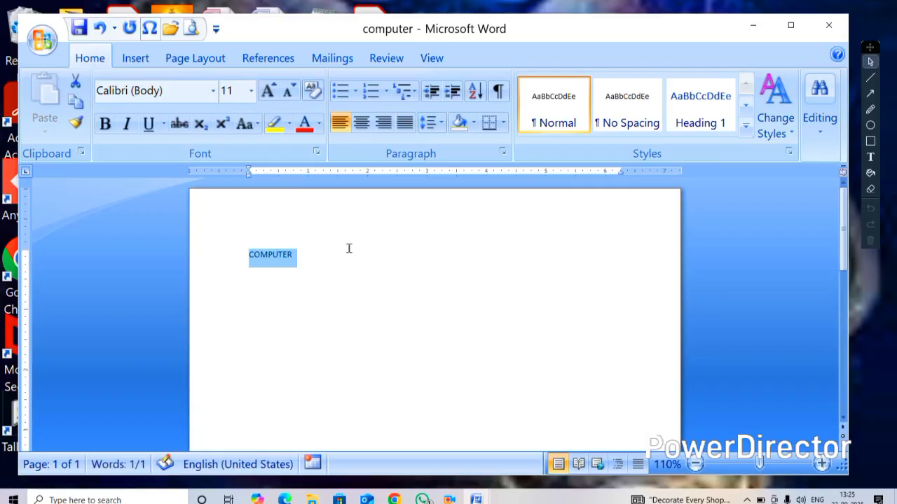
pyautogui.press('Delete')
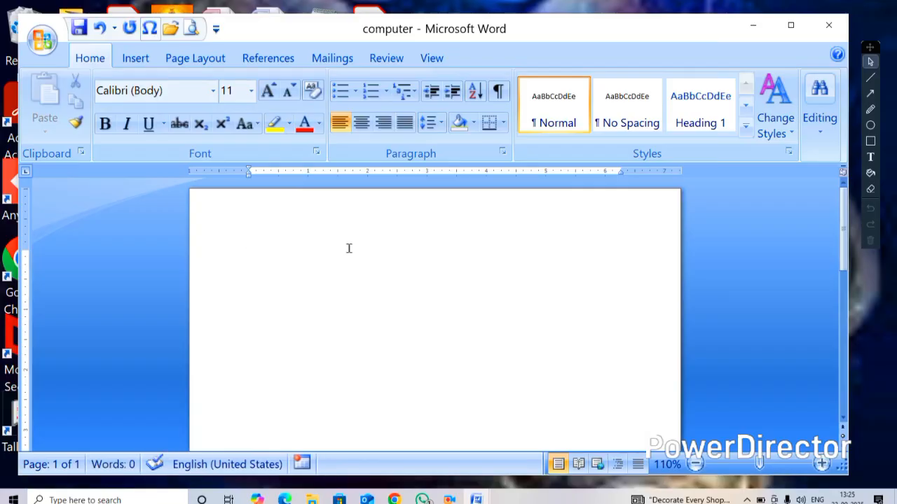
pyautogui.hotkey('ctrl', 'z')
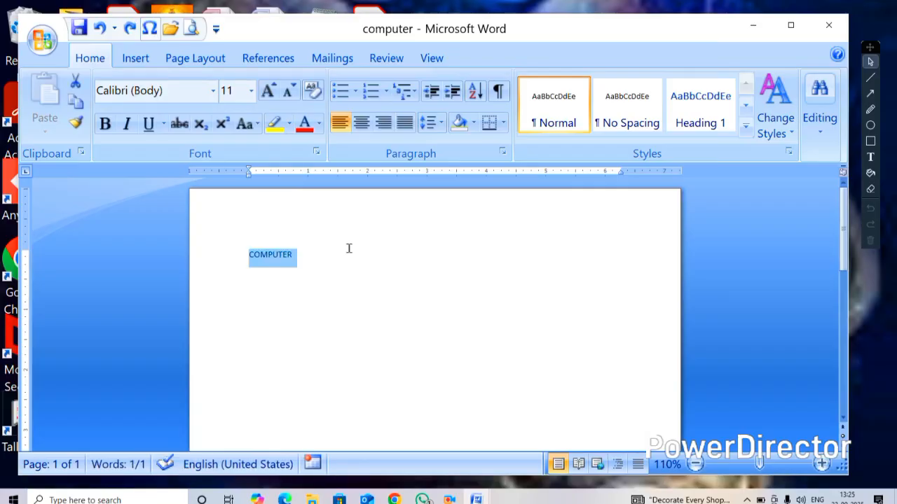
pyautogui.press('Delete')
pyautogui.press('Delete')
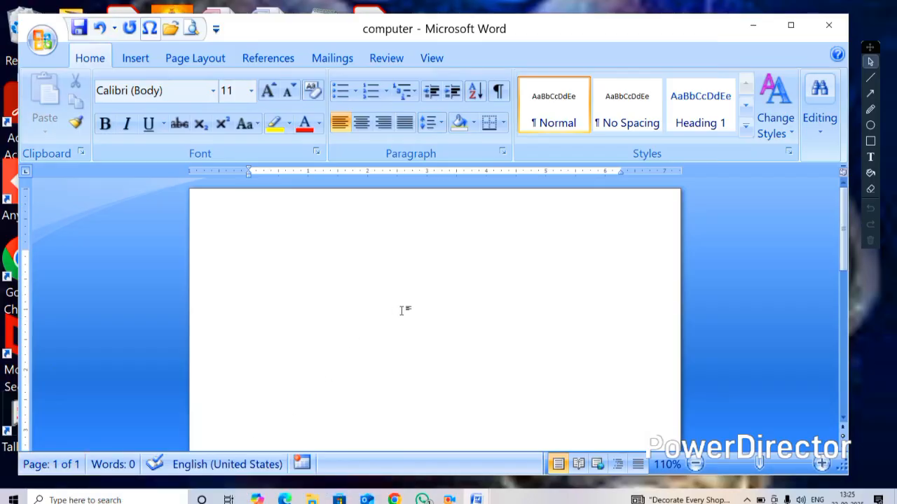
# Step: Insert five page breaks to extend the document to six pages, and place the cursor back on the first page
pyautogui.hotkey('ctrl', 'Return')
pyautogui.hotkey('ctrl', 'Return')
pyautogui.hotkey('ctrl', 'Return')
pyautogui.hotkey('ctrl', 'Return')
pyautogui.hotkey('ctrl', 'Return')
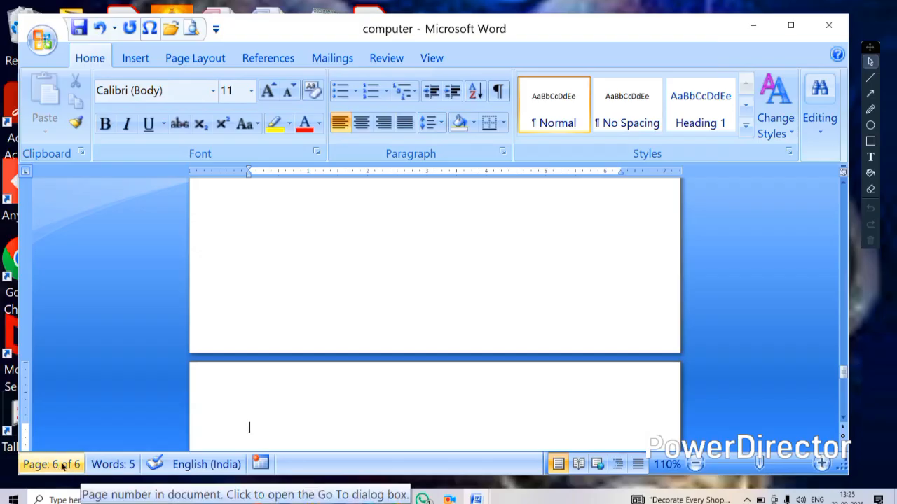
pyautogui.scroll(5, 142, 437)
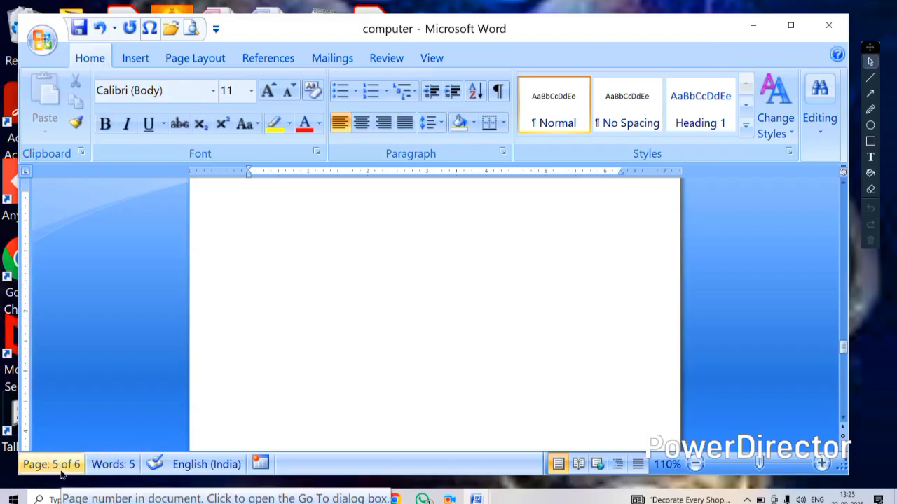
pyautogui.scroll(20, 322, 228)
pyautogui.click(294, 254)
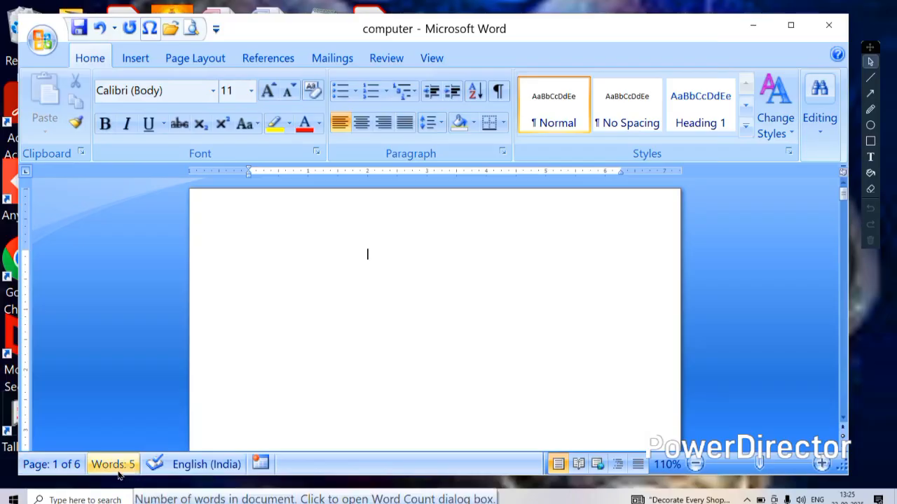
# Step: Zoom out to view several pages side by side, including at 50%, and zoom back in to 110%
pyautogui.keyDown('ctrl'); pyautogui.scroll(-4, 333, 364); pyautogui.keyUp('ctrl')
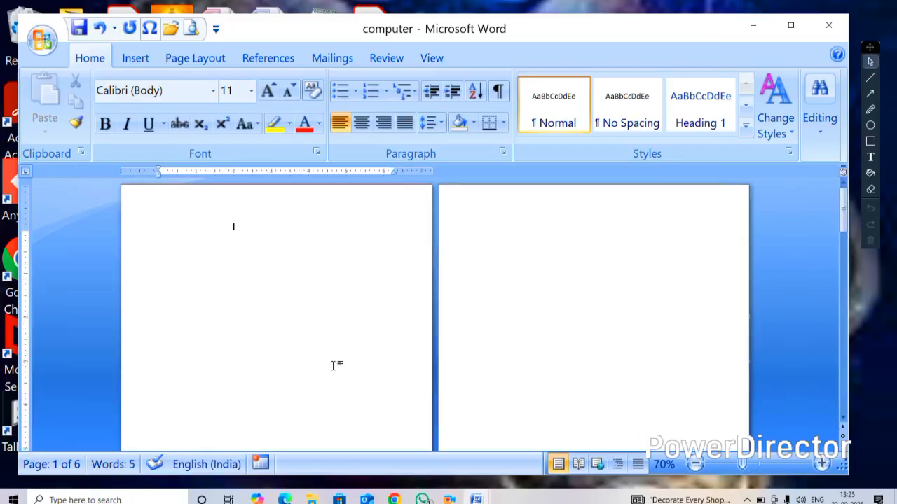
pyautogui.keyDown('ctrl'); pyautogui.scroll(-6, 333, 364); pyautogui.keyUp('ctrl')
pyautogui.keyDown('ctrl'); pyautogui.scroll(4, 300, 356); pyautogui.keyUp('ctrl')
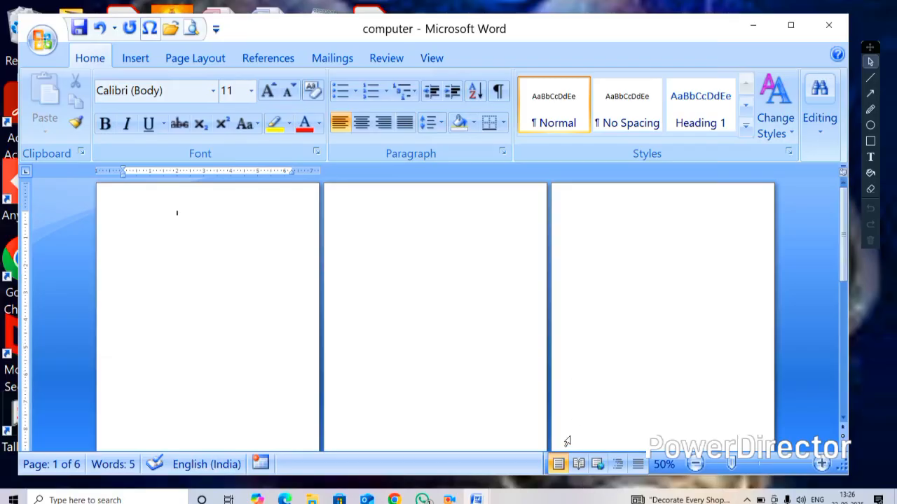
pyautogui.scroll(3, 569, 441)
pyautogui.scroll(3, 410, 379)
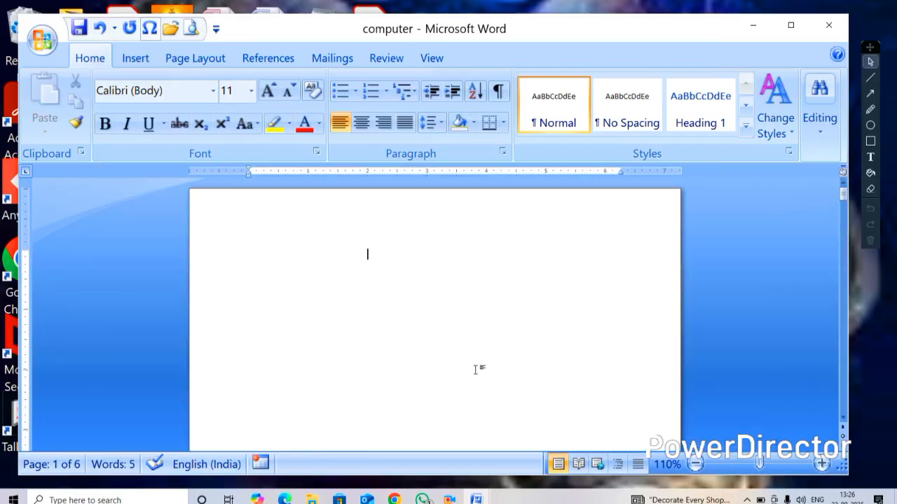
# Step: Show the document alternately in Full Screen Reading and Web Layout views, twice each, and return to Print Layout
pyautogui.click(579, 465)
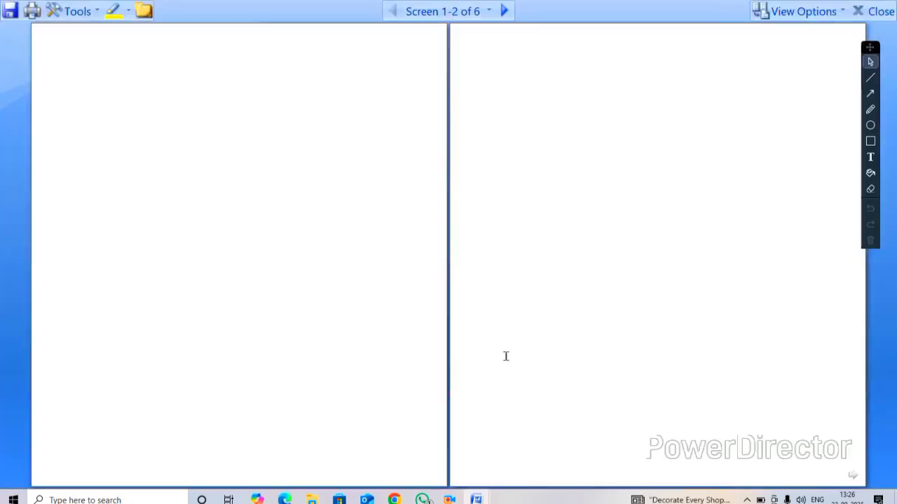
pyautogui.press('Escape')
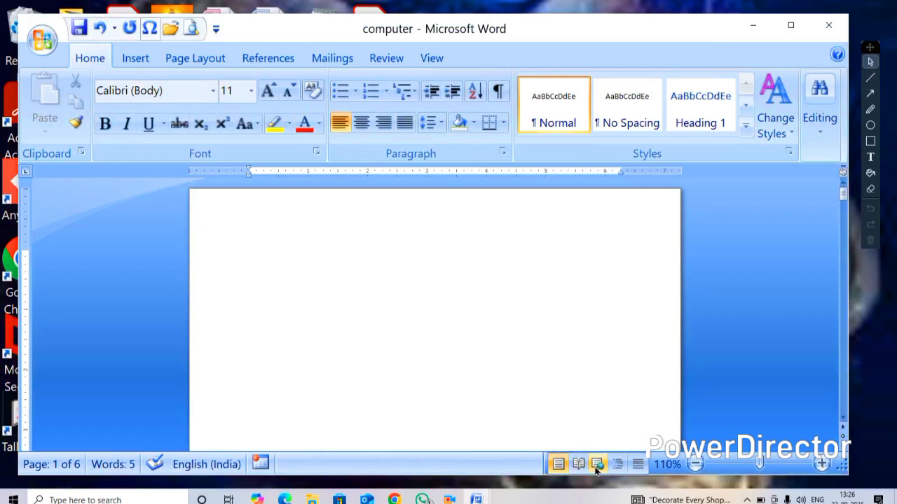
pyautogui.click(595, 466)
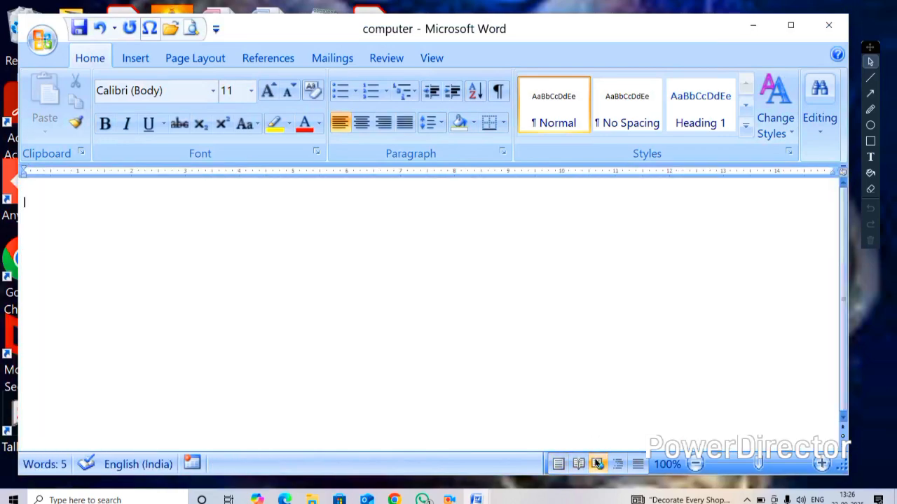
pyautogui.click(579, 466)
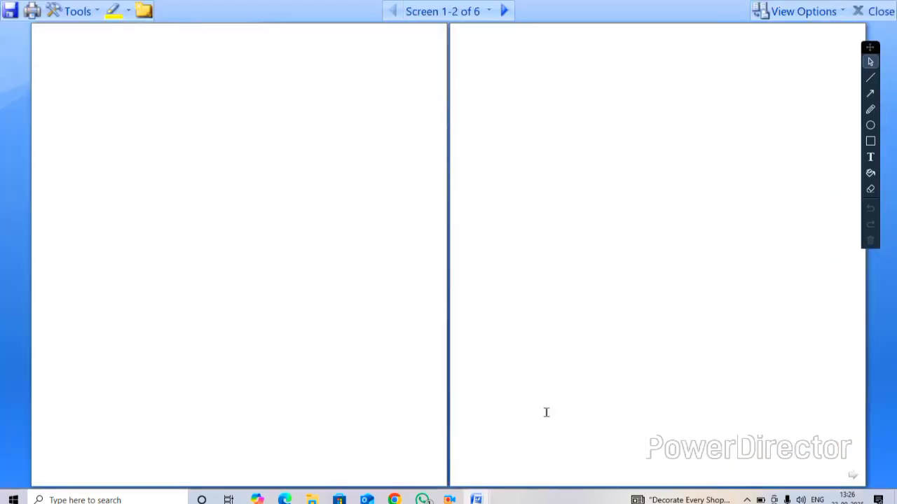
pyautogui.press('Escape')
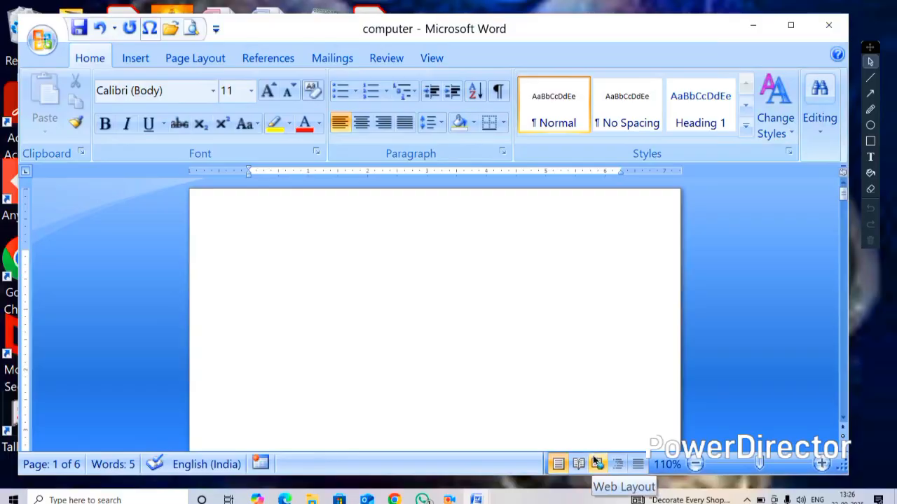
pyautogui.click(597, 463)
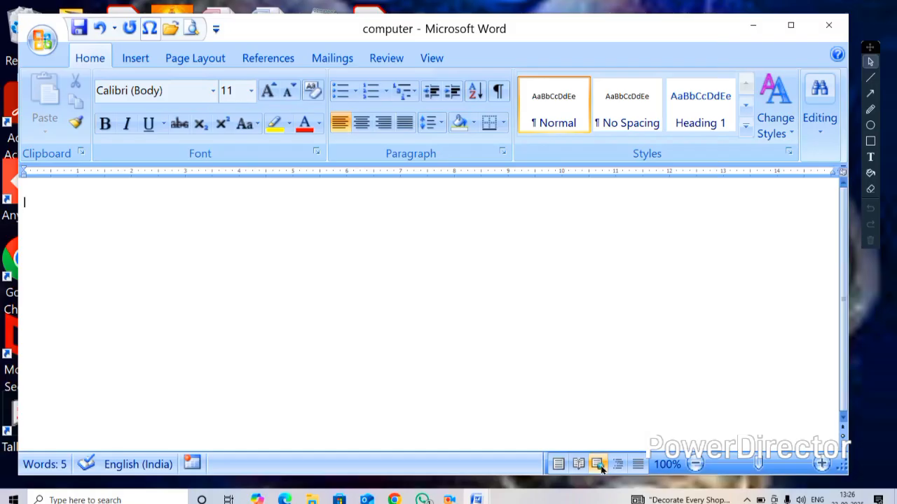
pyautogui.click(556, 464)
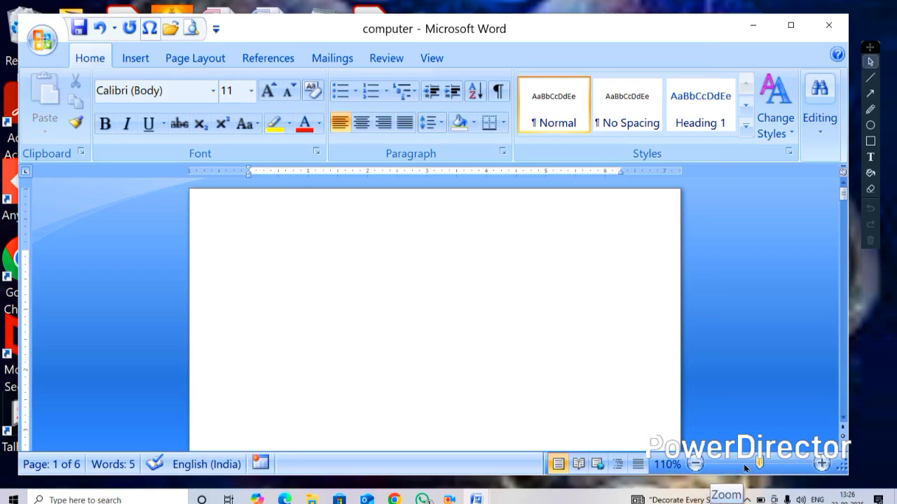
# Step: Zoom out to 60% to view two pages side by side and zoom back in to 110%
pyautogui.click(696, 464)
pyautogui.click(696, 465)
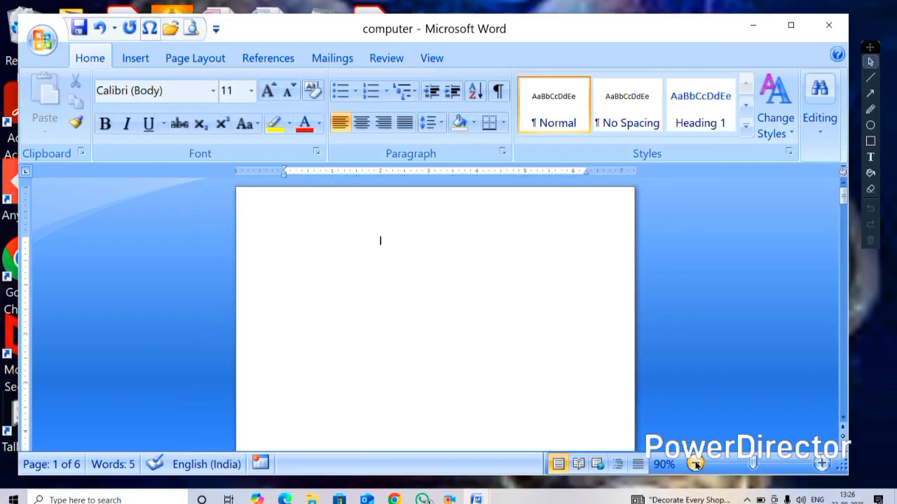
pyautogui.click(696, 465)
pyautogui.click(696, 465)
pyautogui.click(695, 464)
pyautogui.click(696, 465)
pyautogui.click(823, 464)
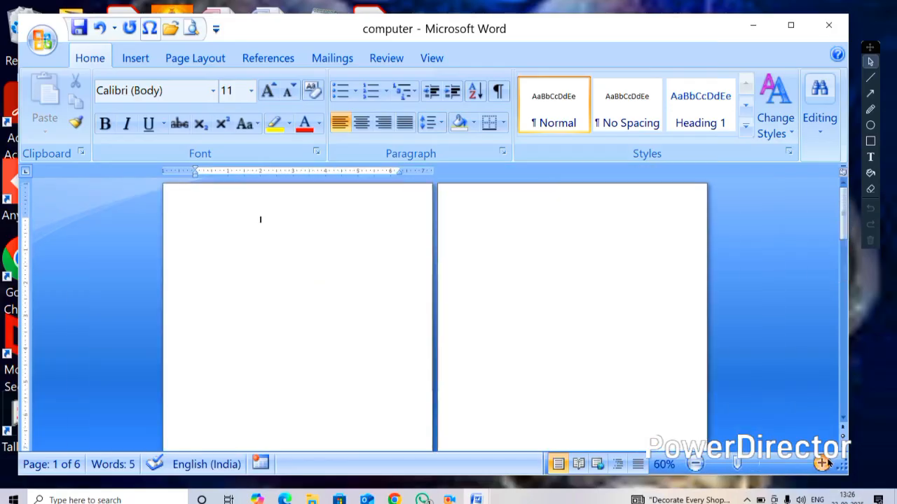
pyautogui.click(822, 464)
pyautogui.click(823, 465)
pyautogui.click(822, 465)
pyautogui.click(823, 465)
pyautogui.click(823, 464)
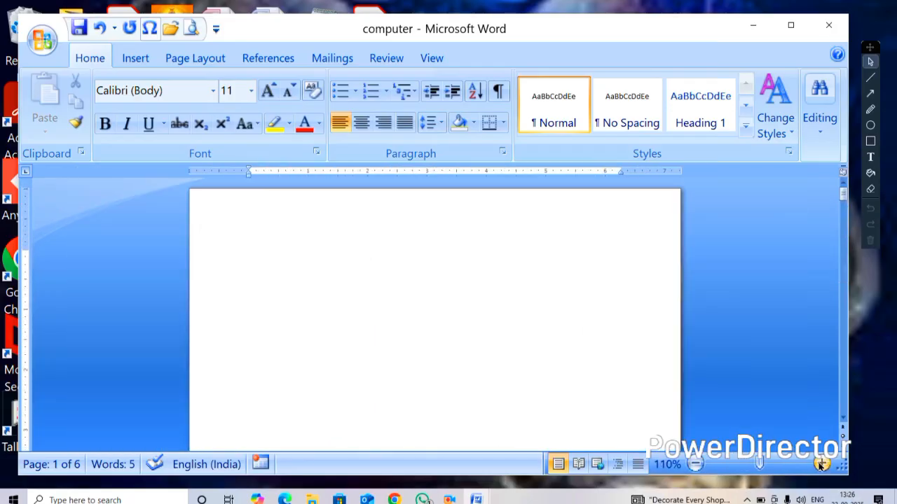
pyautogui.click(823, 464)
# Step: Zoom out to 80% and look over the file commands and the list of recent documents
pyautogui.click(696, 465)
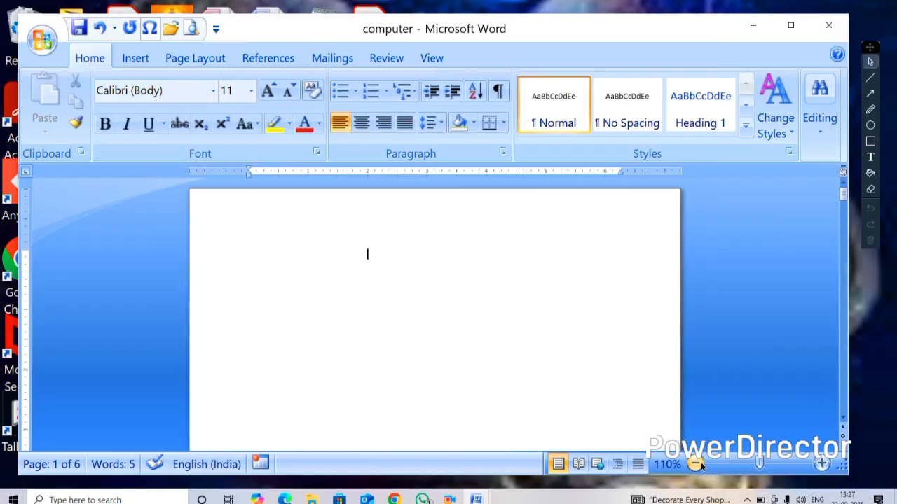
pyautogui.click(696, 465)
pyautogui.click(696, 465)
pyautogui.click(696, 465)
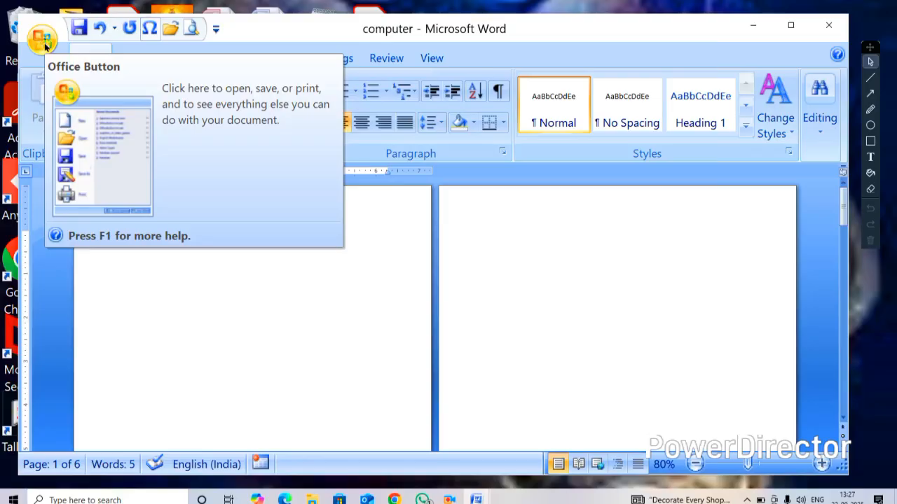
pyautogui.click(42, 42)
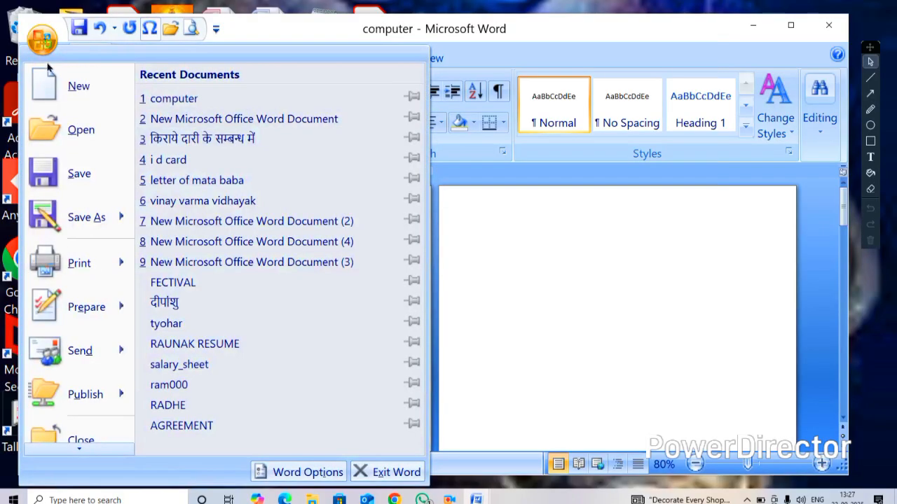
pyautogui.click(574, 249)
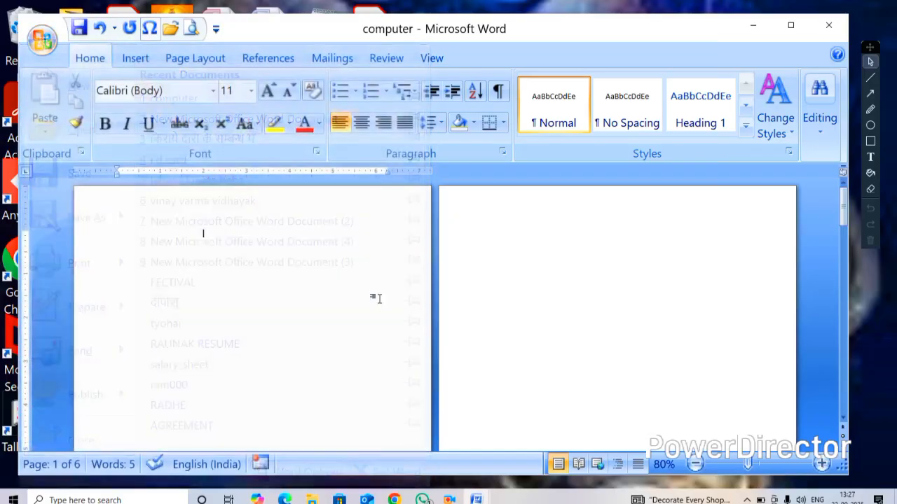
# Step: Clear the entire document and fill it with sample paragraphs generated by =RAND(), viewed at 110% zoom
pyautogui.scroll(3, 332, 290)
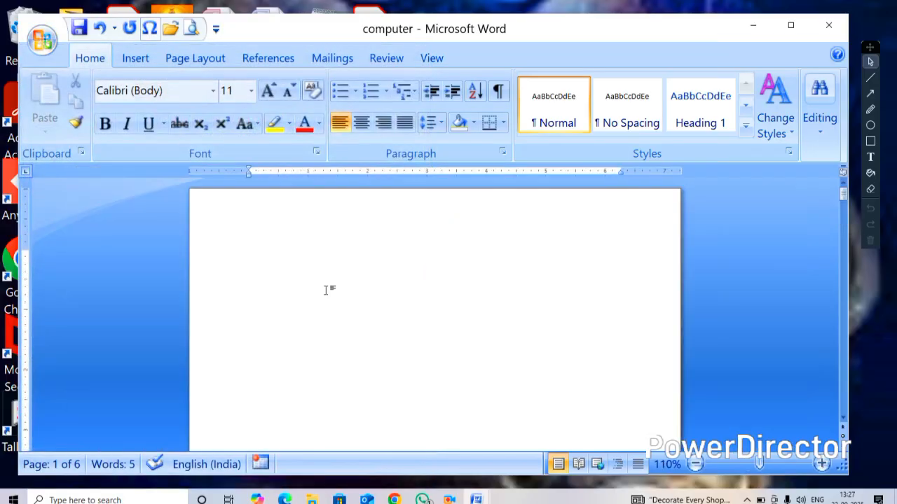
pyautogui.hotkey('ctrl', 'a')
pyautogui.press('Delete')
pyautogui.write('=')
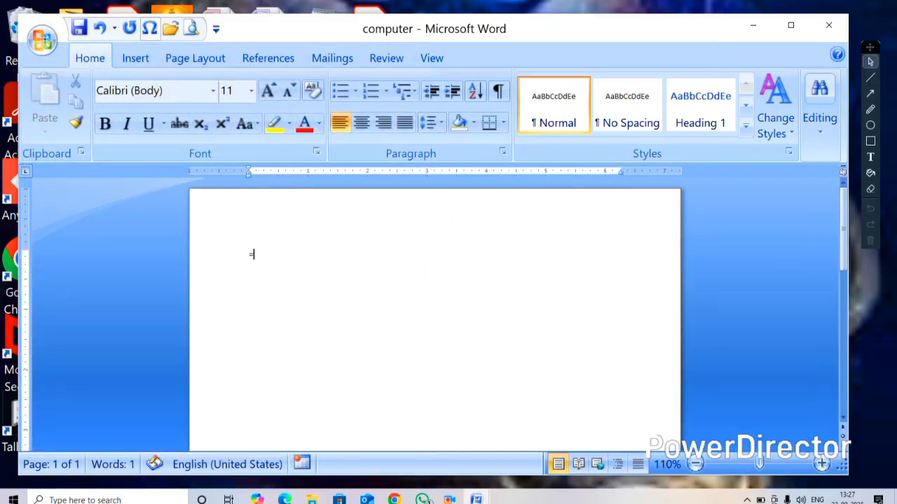
pyautogui.write('rand()')
pyautogui.press('Return')
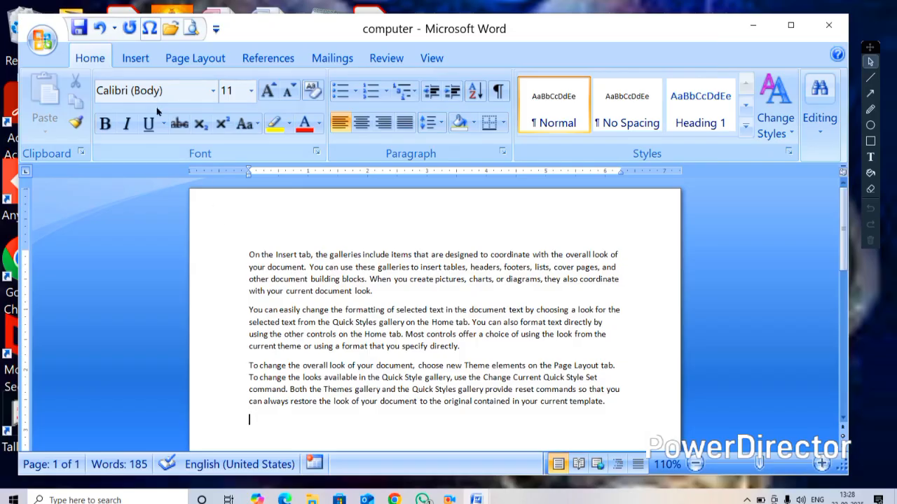
# Step: Create a new document from the Blank document template and close it
pyautogui.click(51, 42)
pyautogui.click(69, 91)
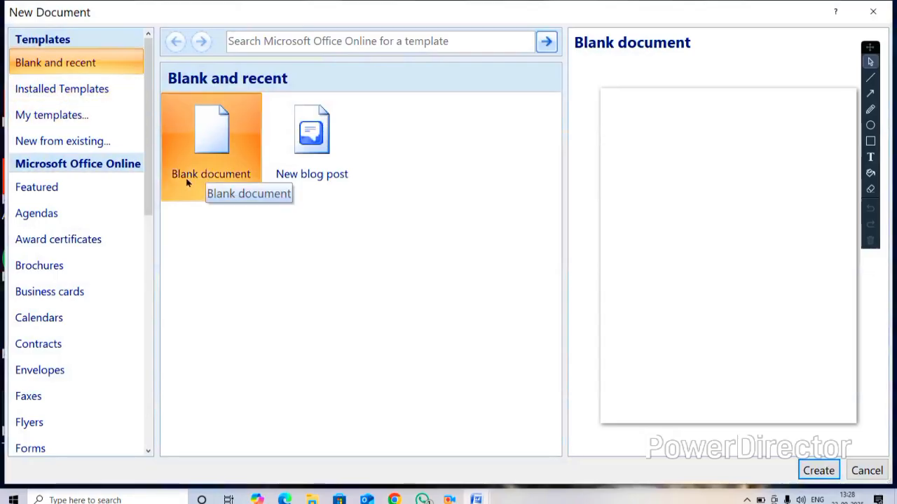
pyautogui.click(282, 138)
pyautogui.click(204, 136)
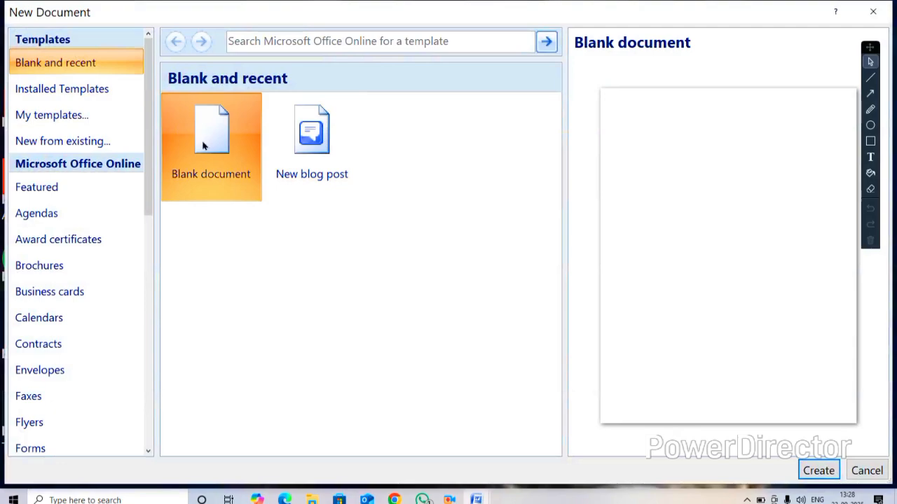
pyautogui.click(817, 471)
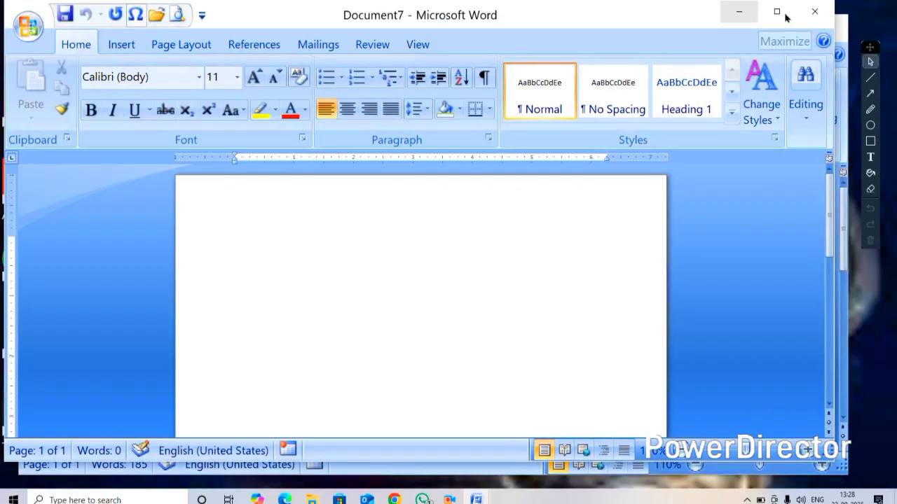
pyautogui.click(815, 19)
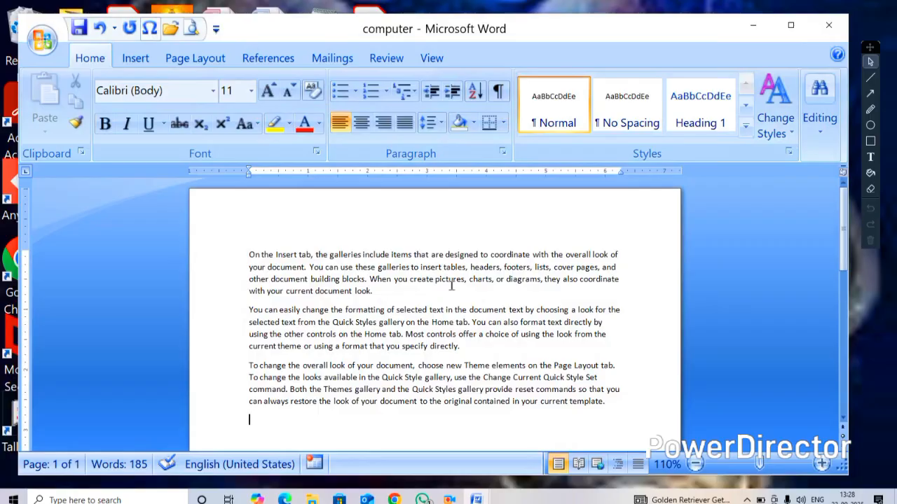
# Step: Create another new blank document and minimize its window to get back to the computer document
pyautogui.click(42, 41)
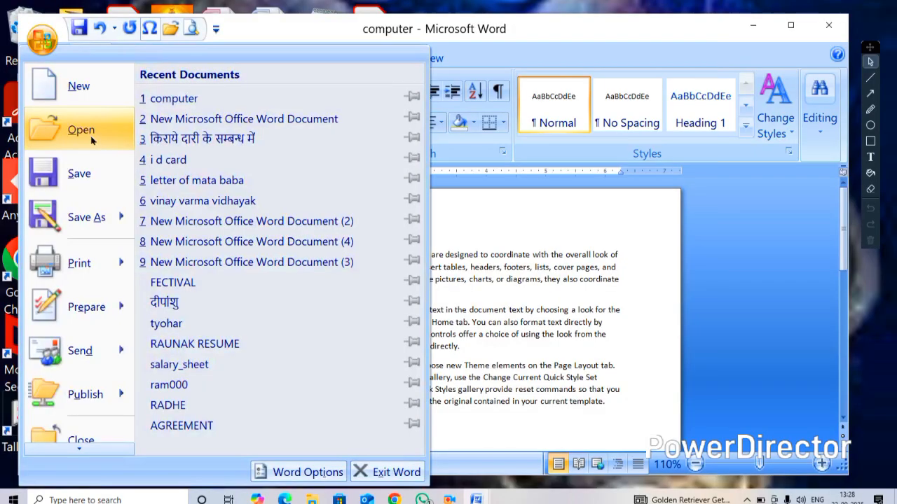
pyautogui.click(550, 228)
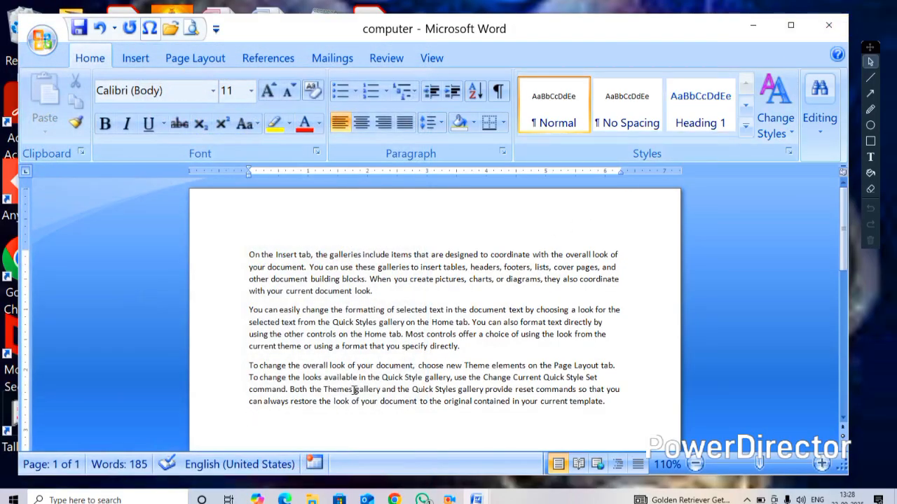
pyautogui.hotkey('ctrl', 'n')
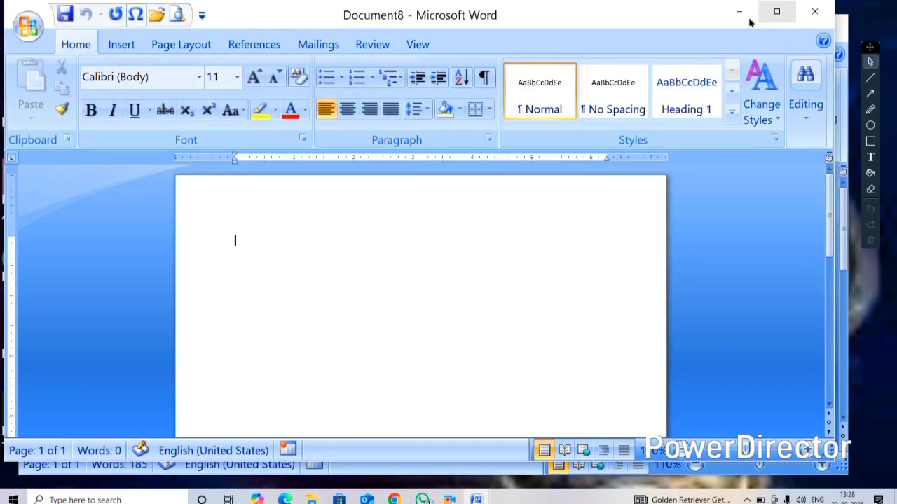
pyautogui.click(814, 11)
# Step: Start closing the computer document and cancel at the save prompt, then undo and redo the =RAND() sample text
pyautogui.click(829, 26)
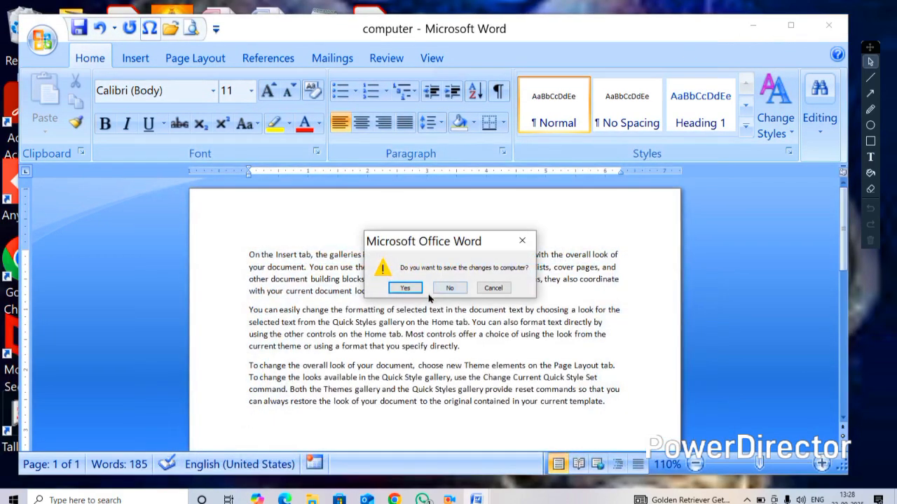
pyautogui.click(494, 288)
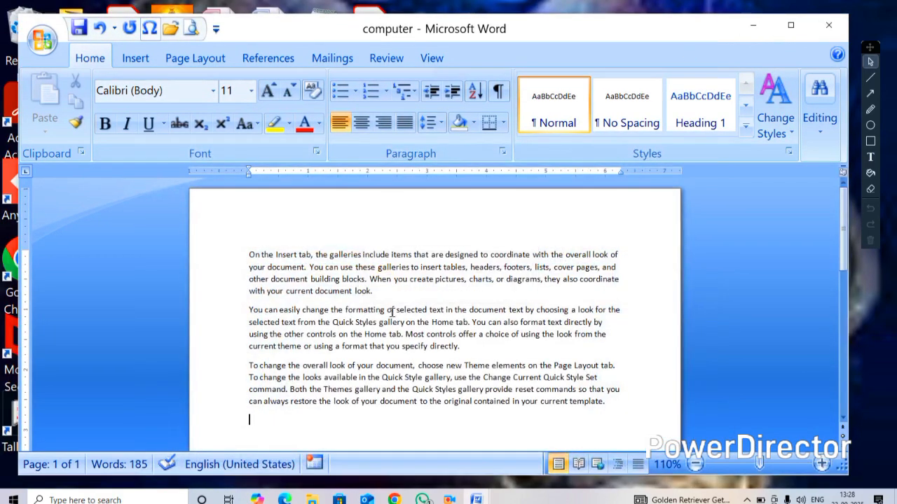
pyautogui.hotkey('ctrl', 'z')
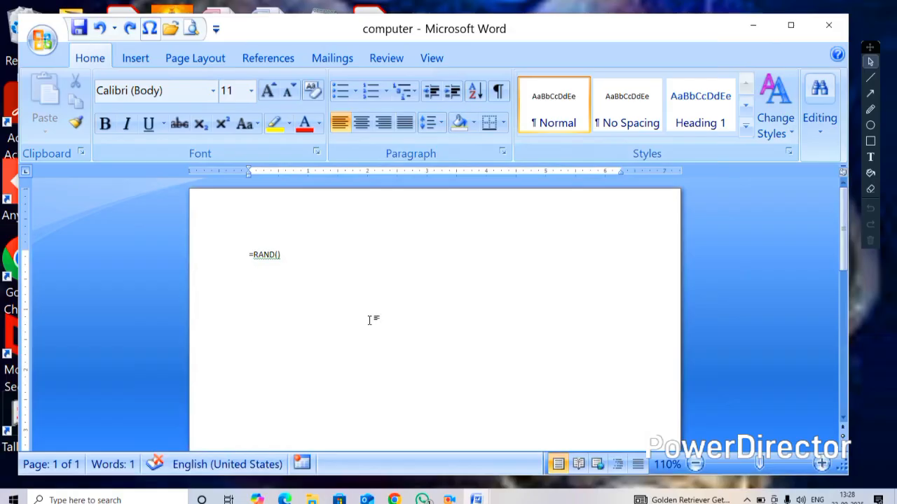
pyautogui.hotkey('ctrl', 'z')
pyautogui.hotkey('ctrl', 'y')
pyautogui.hotkey('ctrl', 'y')
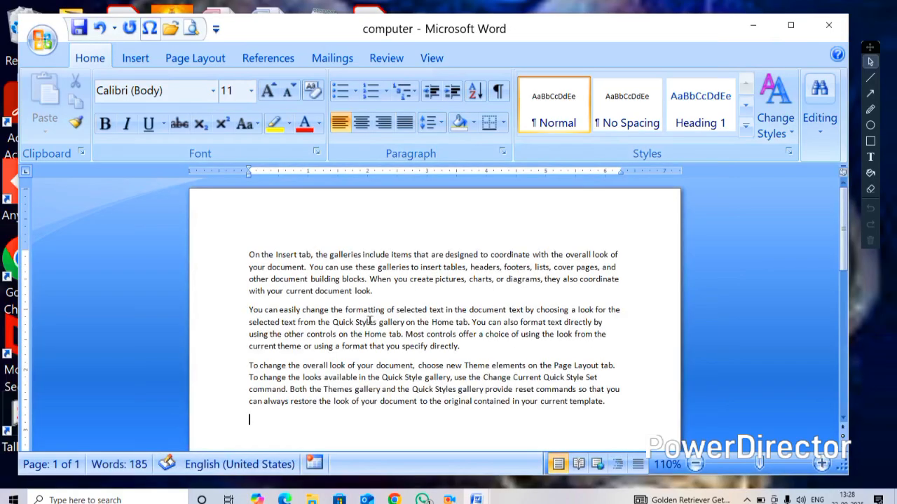
# Step: Save and close the computer document and refresh the desktop
pyautogui.hotkey('ctrl', 's')
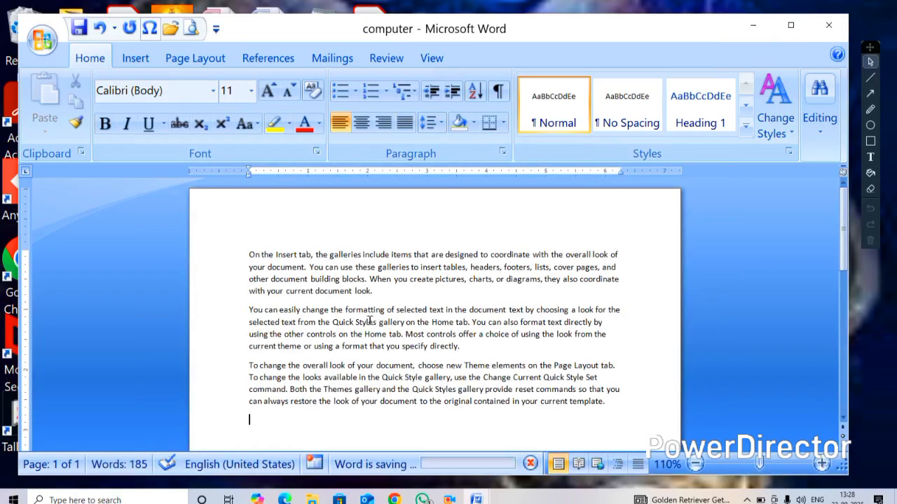
pyautogui.click(829, 26)
pyautogui.rightClick(609, 102)
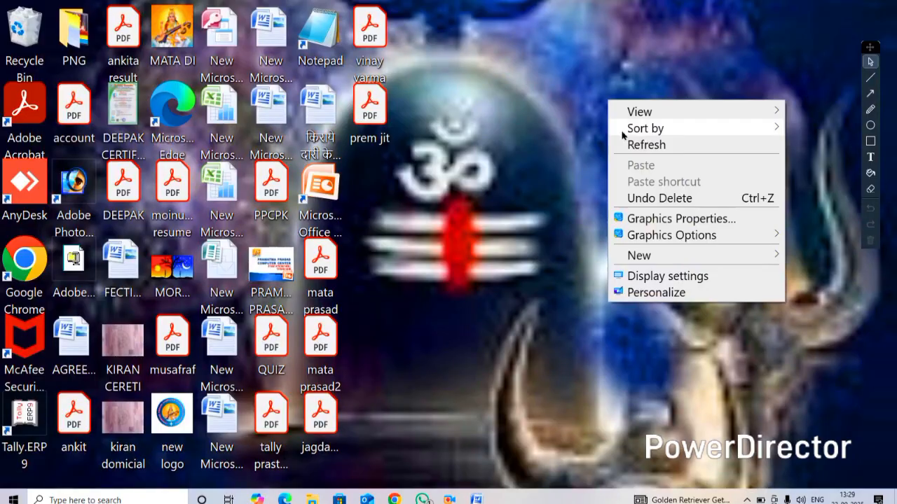
pyautogui.click(630, 144)
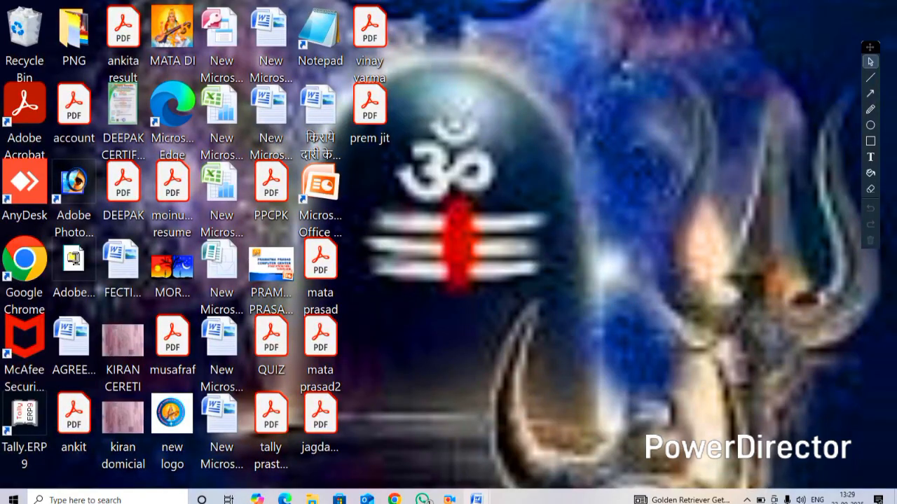
# Step: Restore the minimized blank document and bring up the Open dialog for existing files
pyautogui.moveTo(476, 499)
pyautogui.click(512, 472)
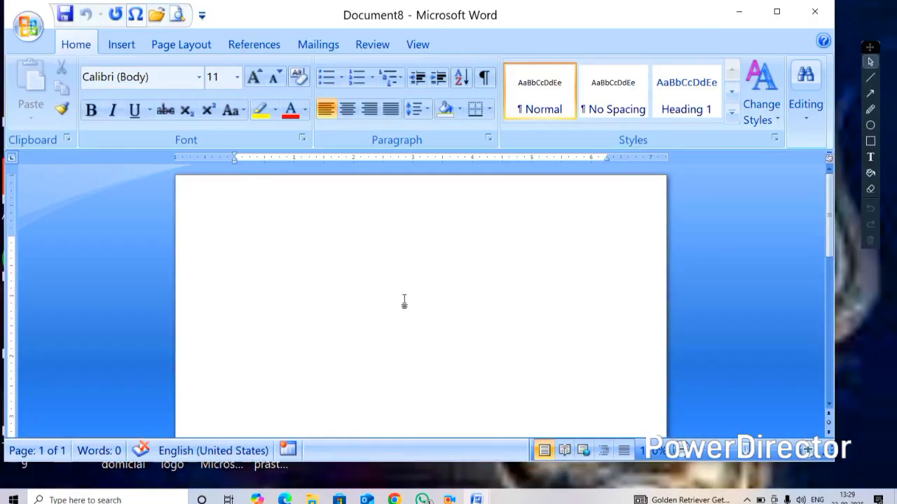
pyautogui.click(38, 29)
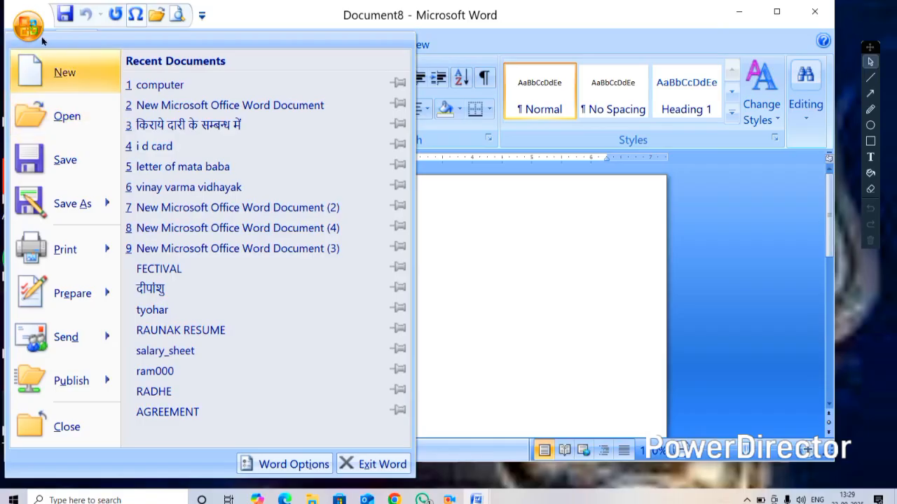
pyautogui.click(46, 116)
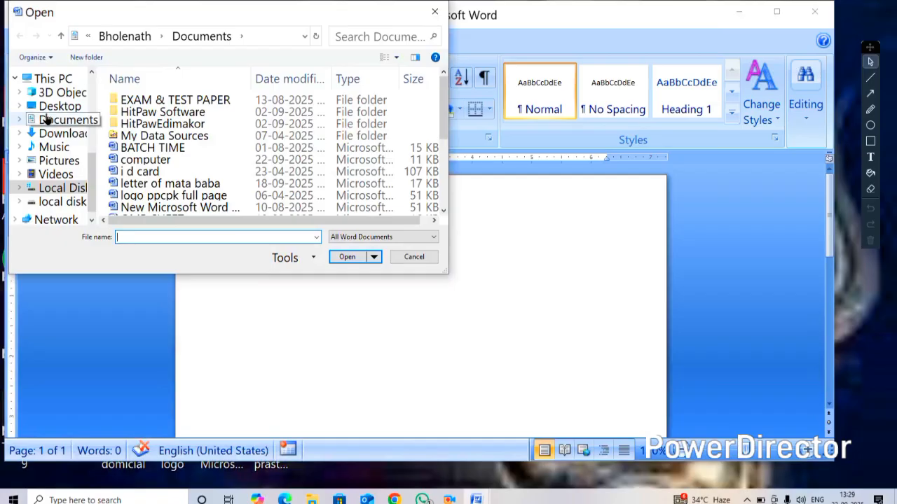
# Step: Browse the Desktop, Documents, Downloads, Local Disk and local disk (D:) locations for files to open
pyautogui.click(59, 106)
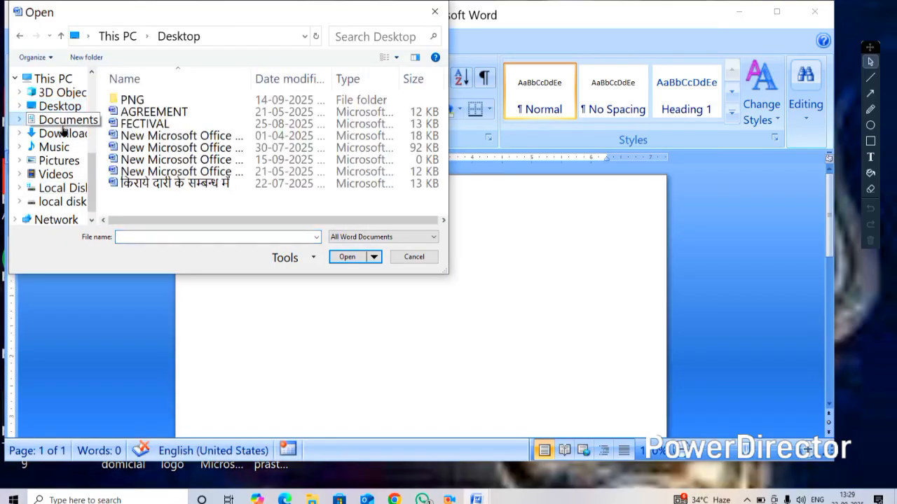
pyautogui.click(62, 123)
pyautogui.click(61, 135)
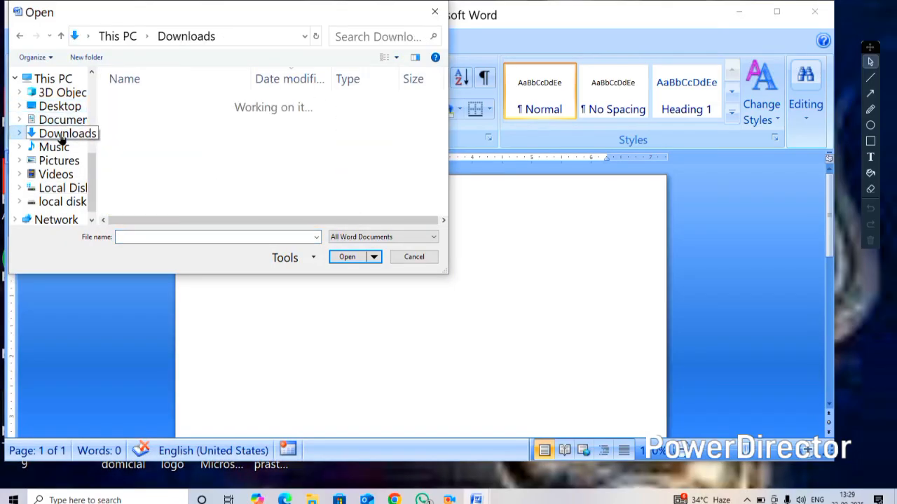
pyautogui.click(75, 189)
pyautogui.click(68, 202)
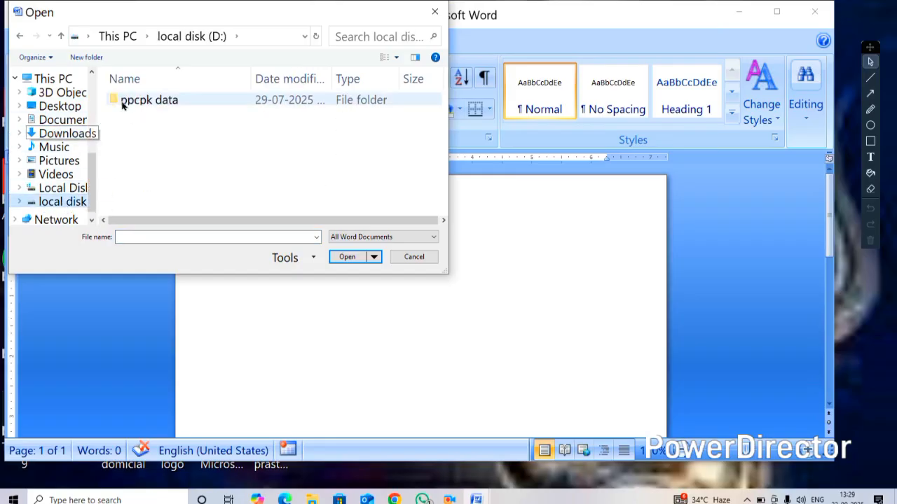
# Step: Open the FECTIVAL document from the Desktop folder and close it again
pyautogui.click(47, 110)
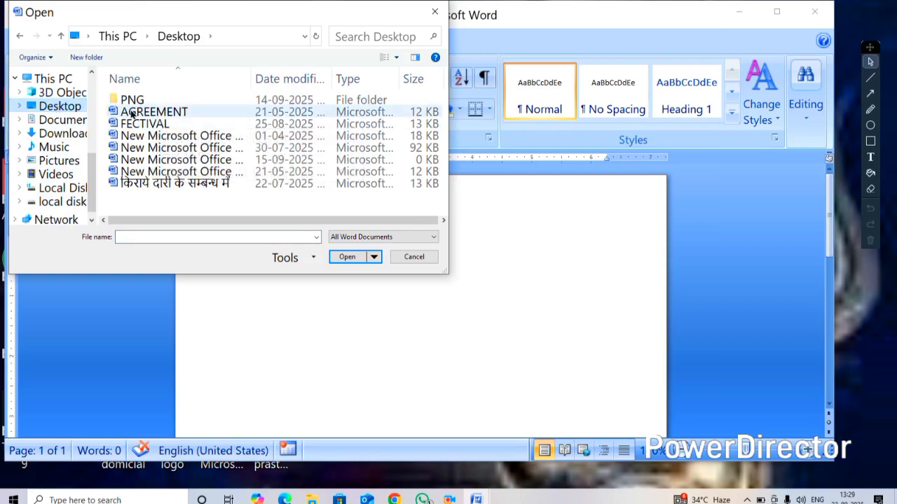
pyautogui.click(161, 115)
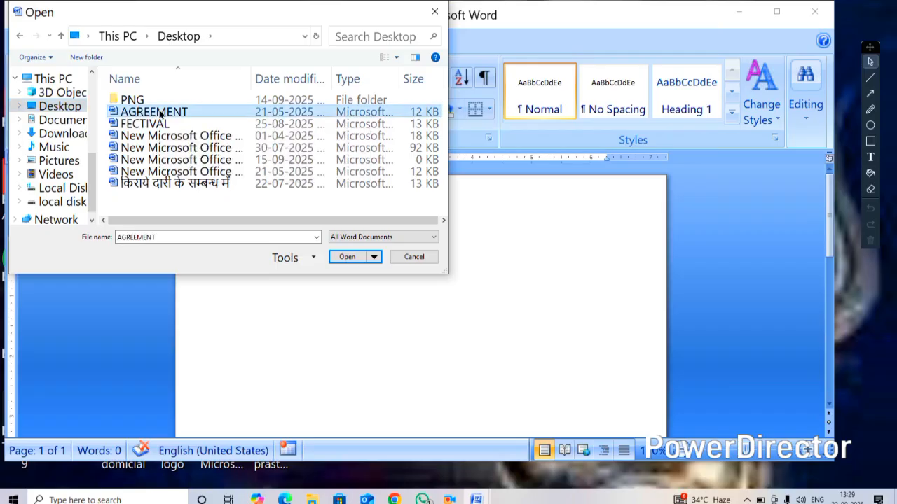
pyautogui.click(144, 124)
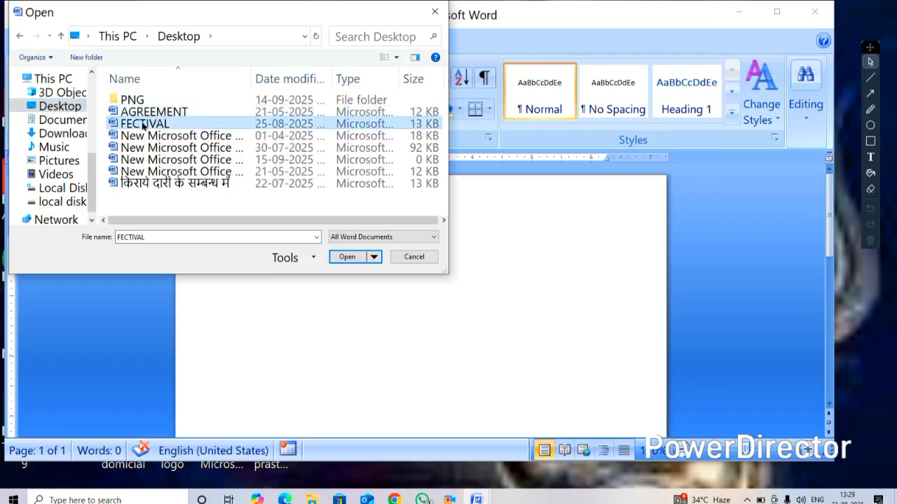
pyautogui.click(200, 111)
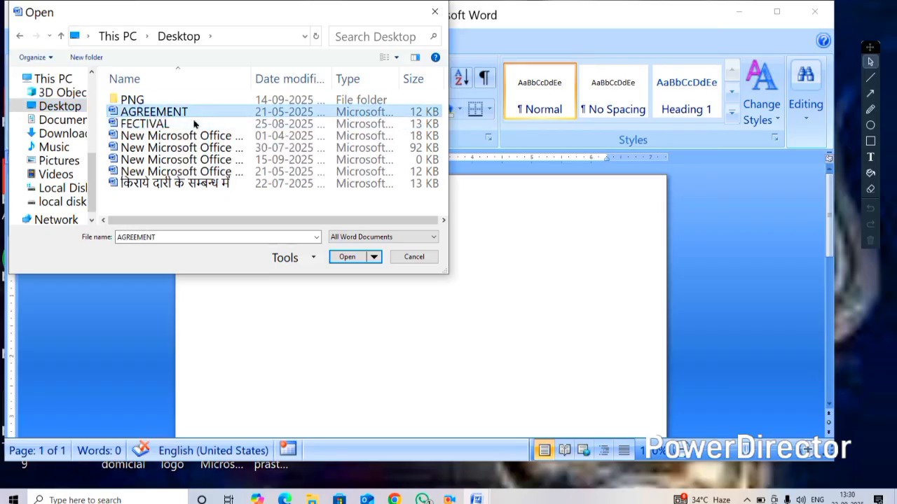
pyautogui.click(65, 109)
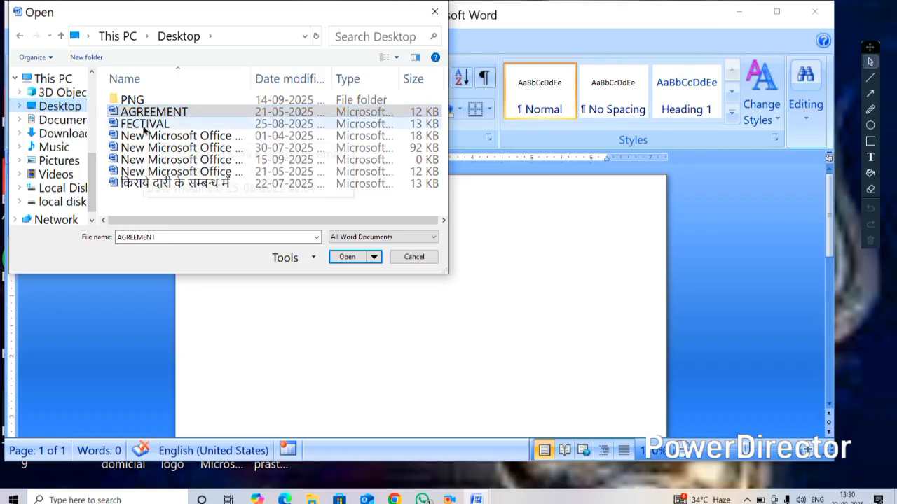
pyautogui.click(143, 126)
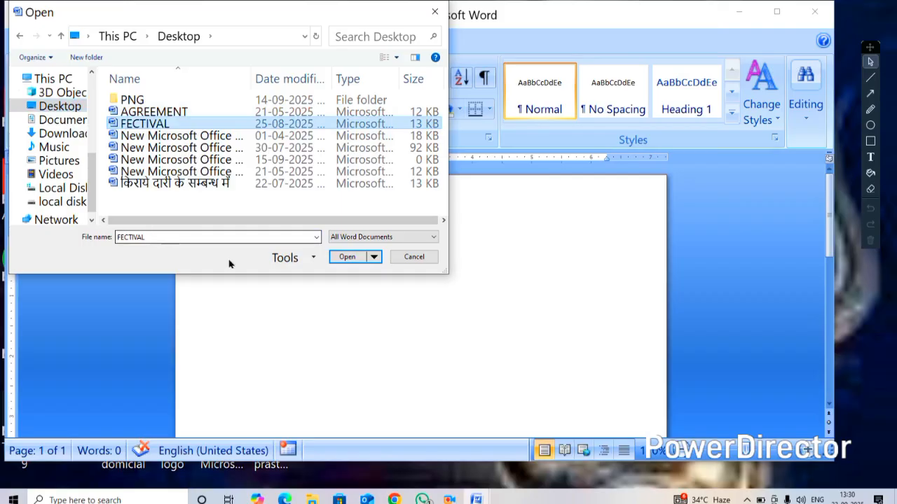
pyautogui.click(347, 257)
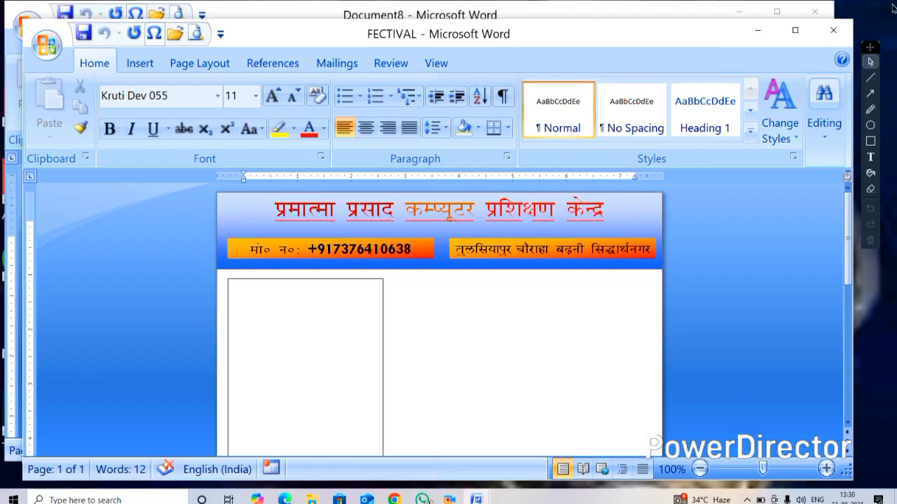
pyautogui.click(835, 30)
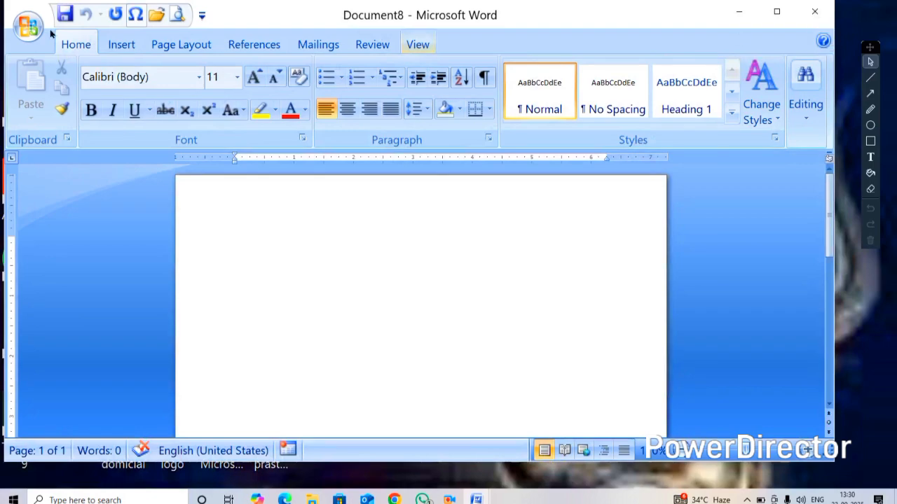
# Step: Generate sample paragraphs in the blank document with =RAND()
pyautogui.click(29, 35)
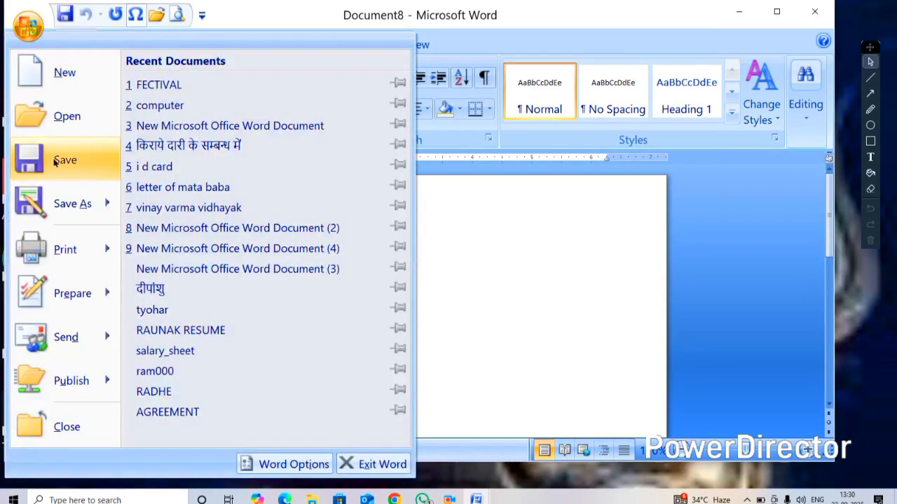
pyautogui.click(541, 236)
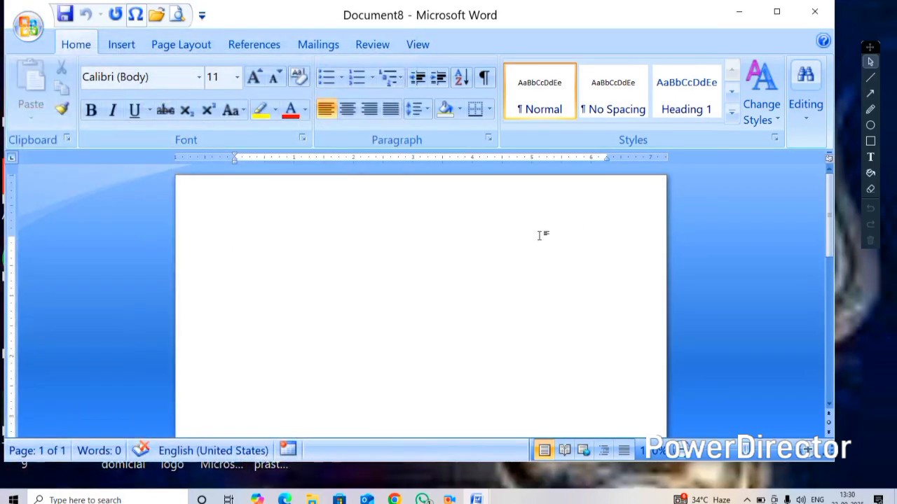
pyautogui.write('=RAND')
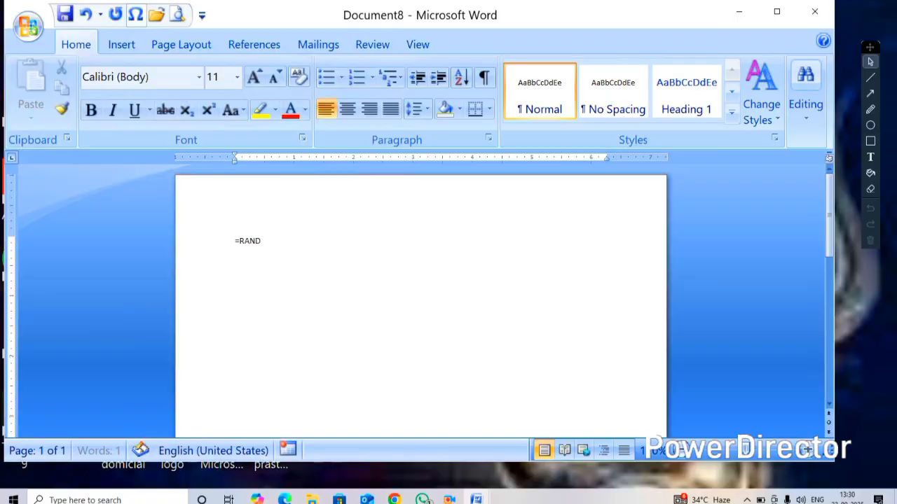
pyautogui.write('()')
pyautogui.press('Return')
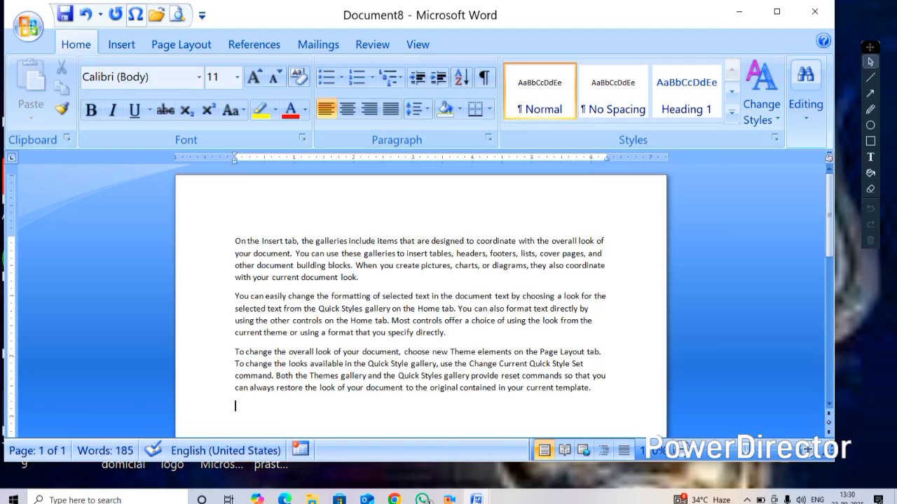
# Step: Start saving the sample text document and choose the Downloads folder as its location
pyautogui.click(28, 27)
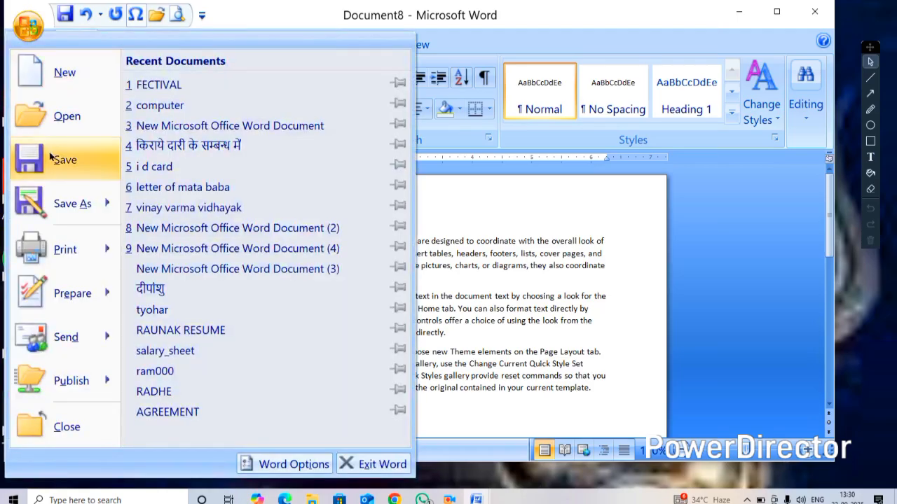
pyautogui.click(463, 190)
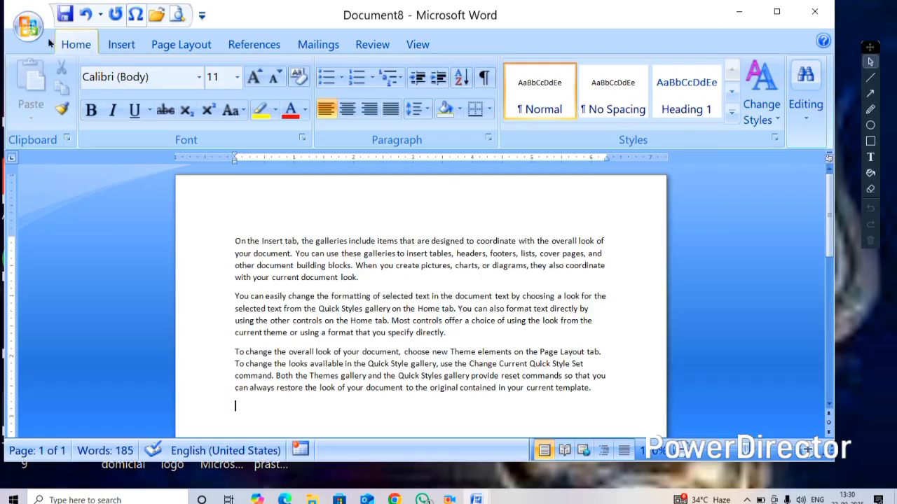
pyautogui.click(31, 32)
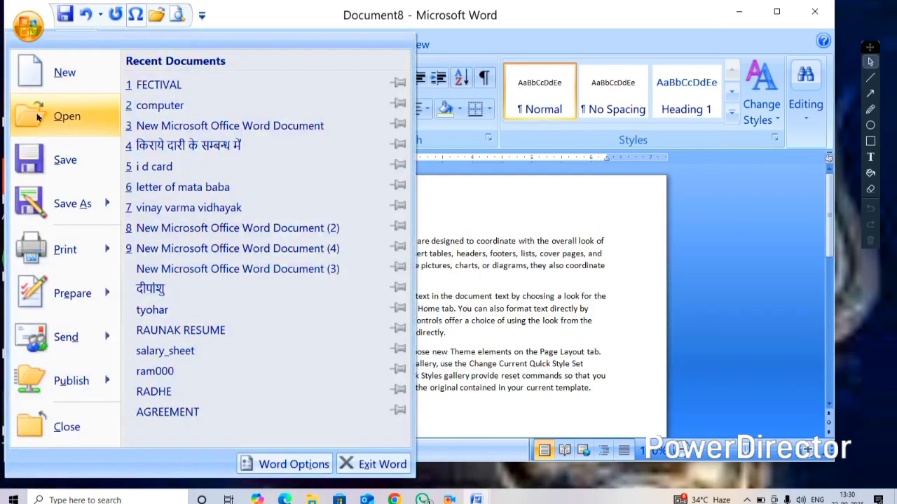
pyautogui.click(61, 161)
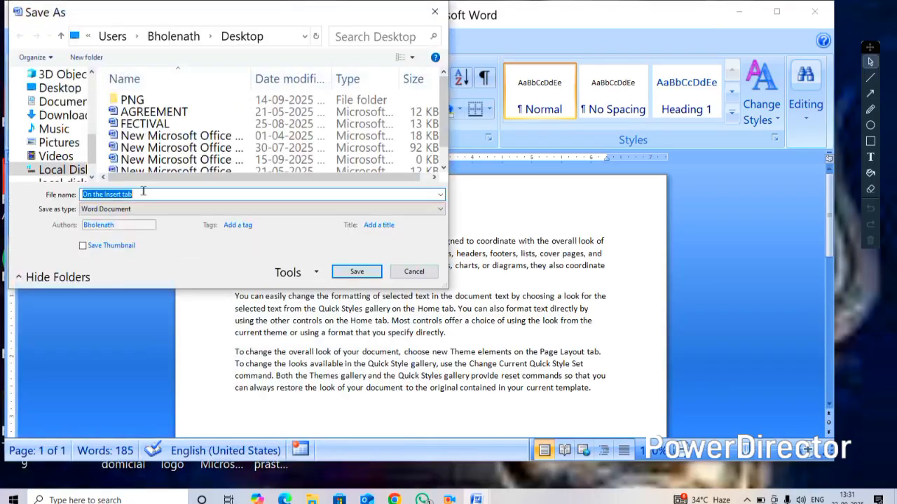
pyautogui.click(60, 101)
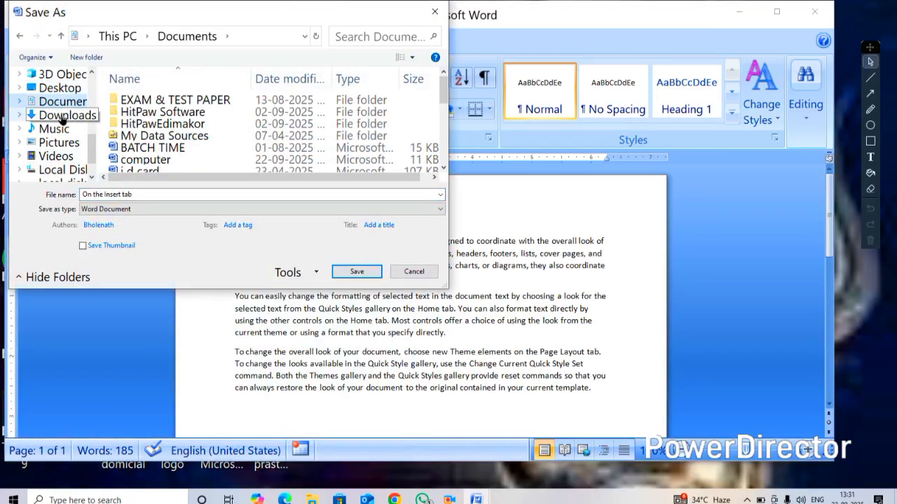
pyautogui.click(62, 118)
pyautogui.click(59, 131)
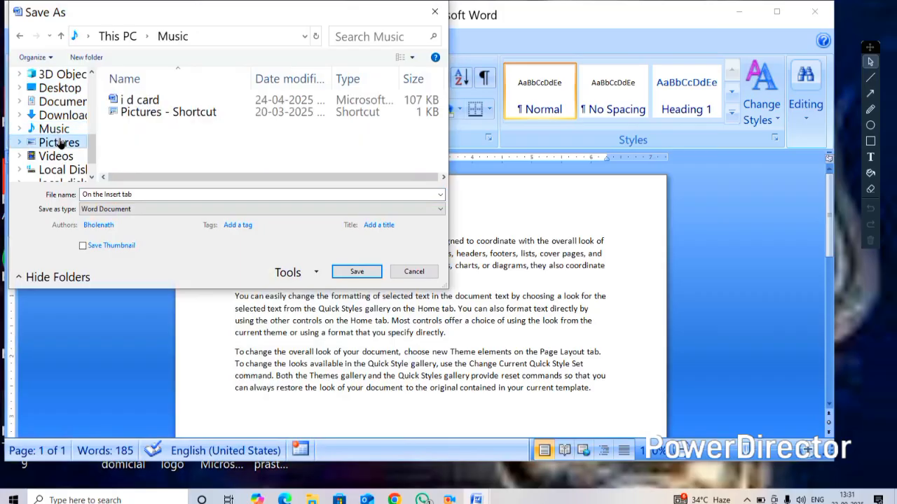
pyautogui.click(60, 143)
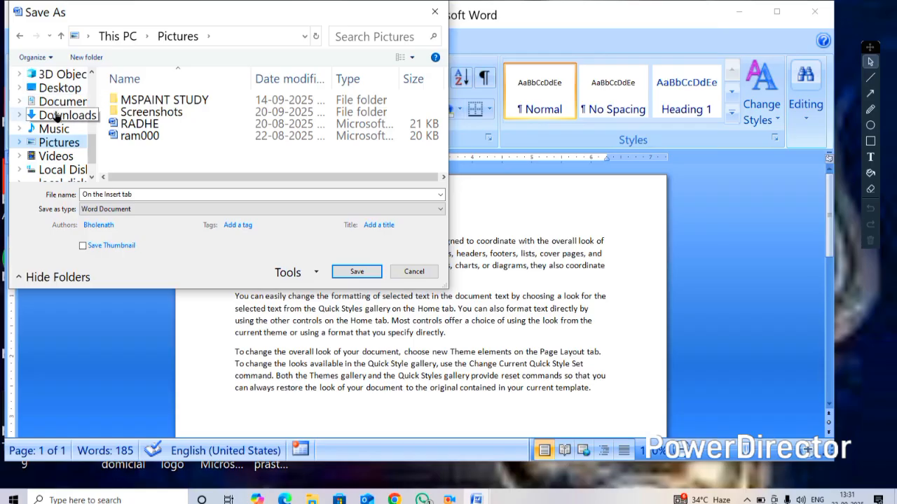
pyautogui.click(62, 115)
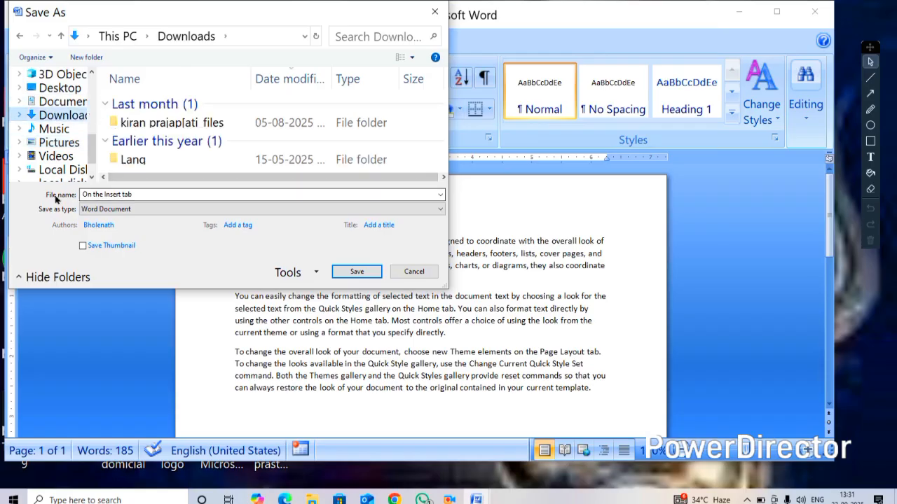
# Step: Name the file PPCPK and save it as a Word Document
pyautogui.click(139, 195)
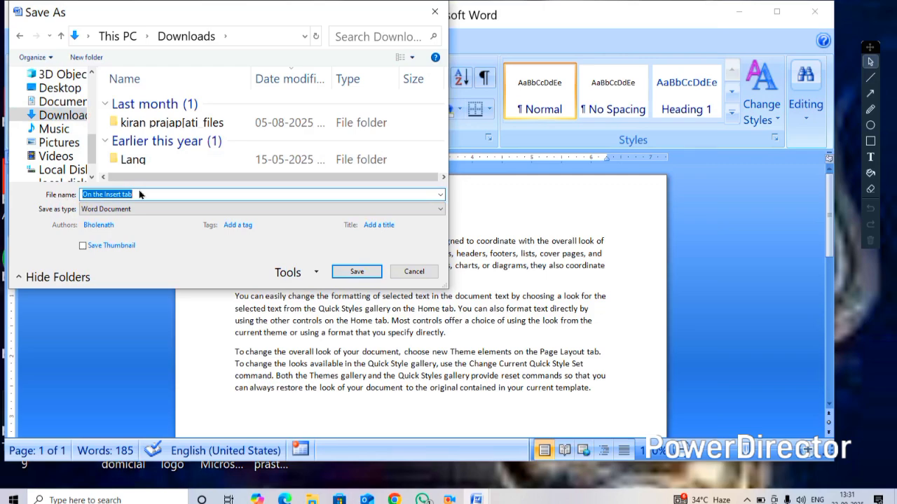
pyautogui.write('PPCPK')
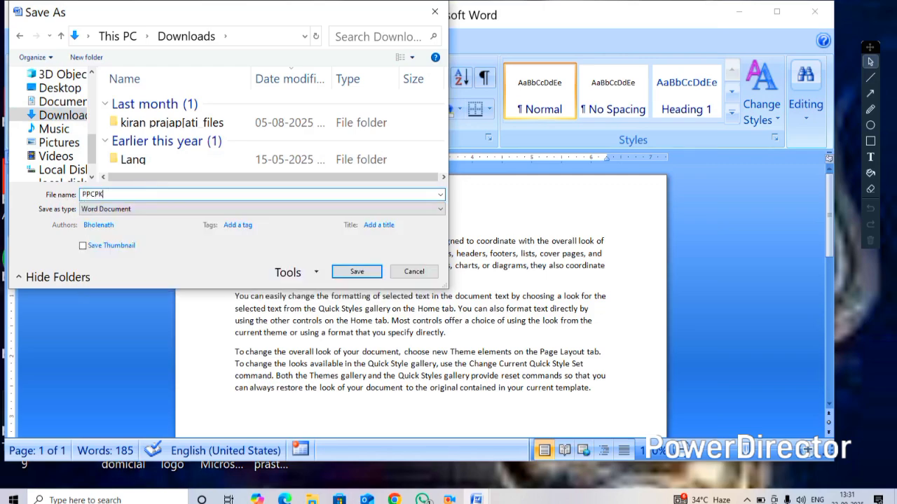
pyautogui.press('Return')
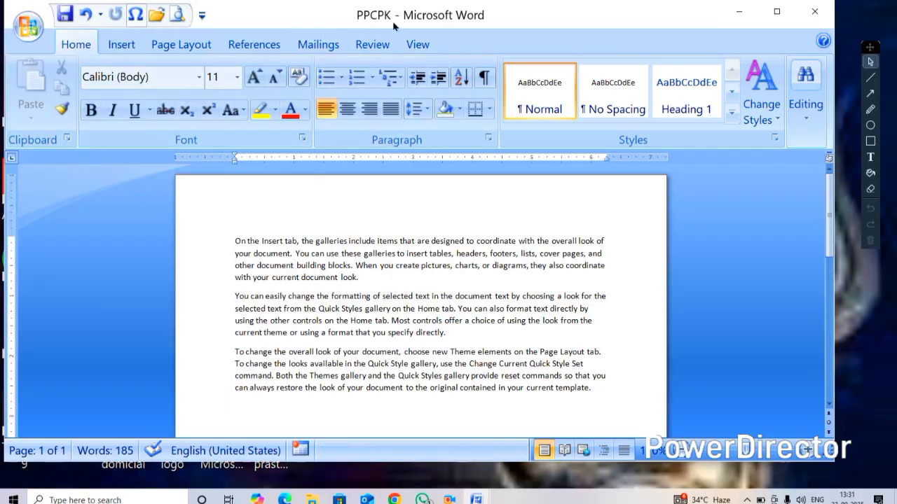
pyautogui.click(22, 29)
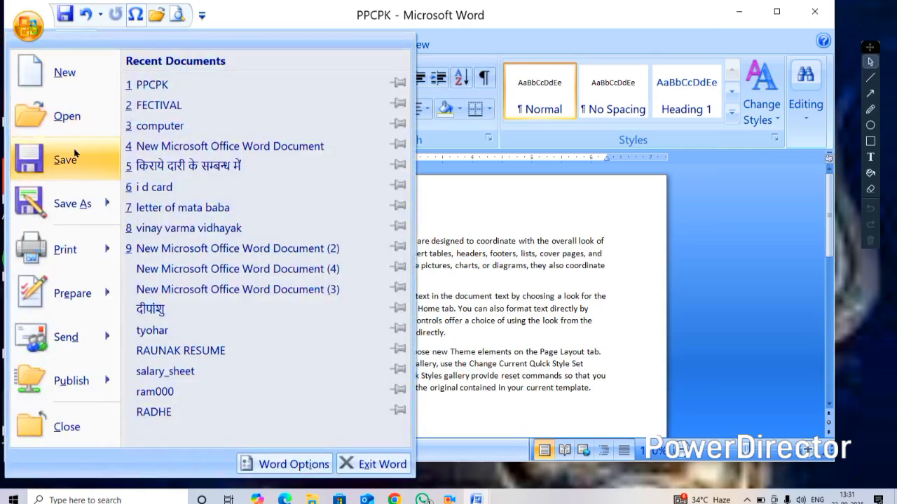
pyautogui.click(499, 195)
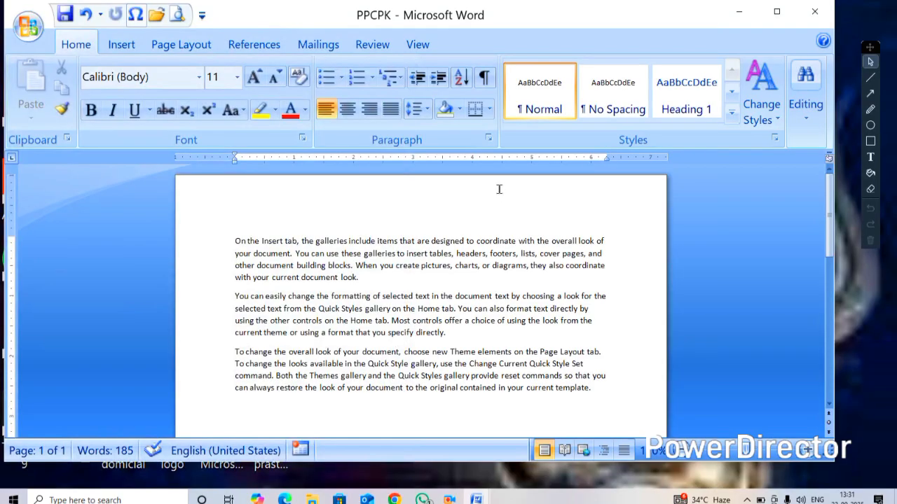
pyautogui.click(26, 30)
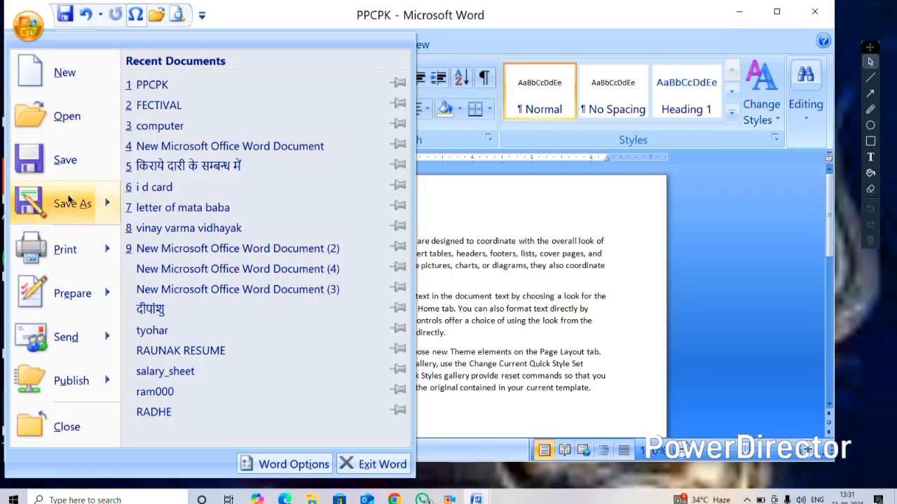
pyautogui.moveTo(69, 216)
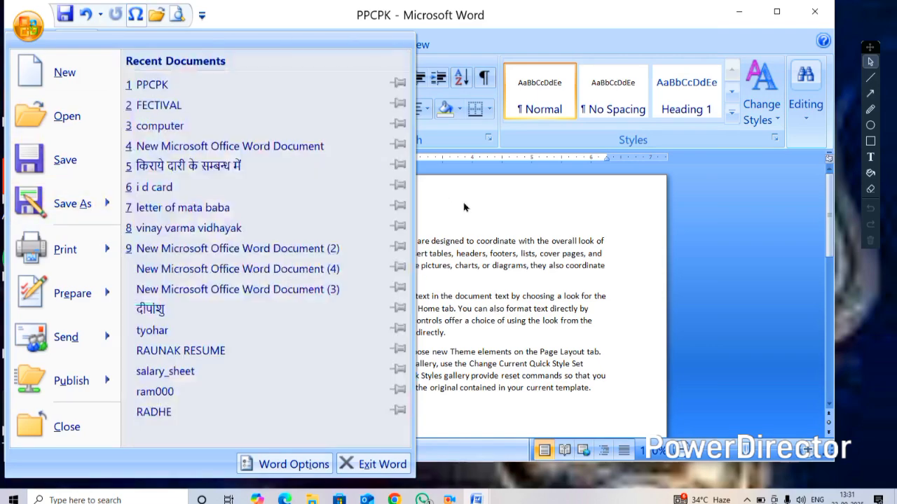
pyautogui.click(450, 203)
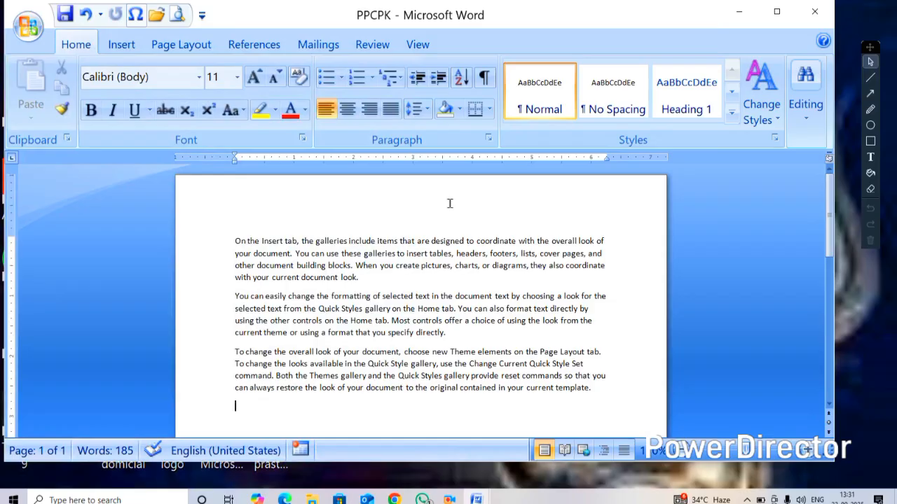
pyautogui.moveTo(234, 241); pyautogui.dragTo(594, 405)
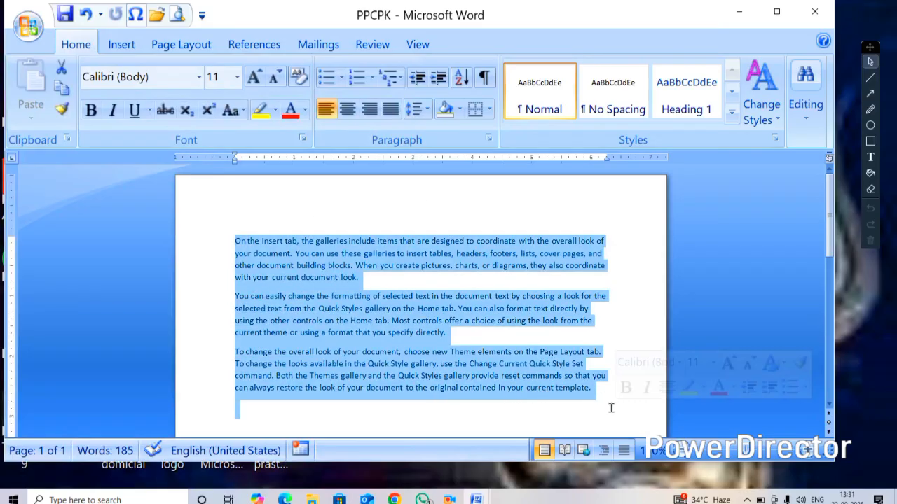
# Step: Add the words COMPANY, PPCPK and YOUTUBE on separate lines below the last sample paragraph
pyautogui.click(370, 409)
pyautogui.scroll(-5, 365, 399)
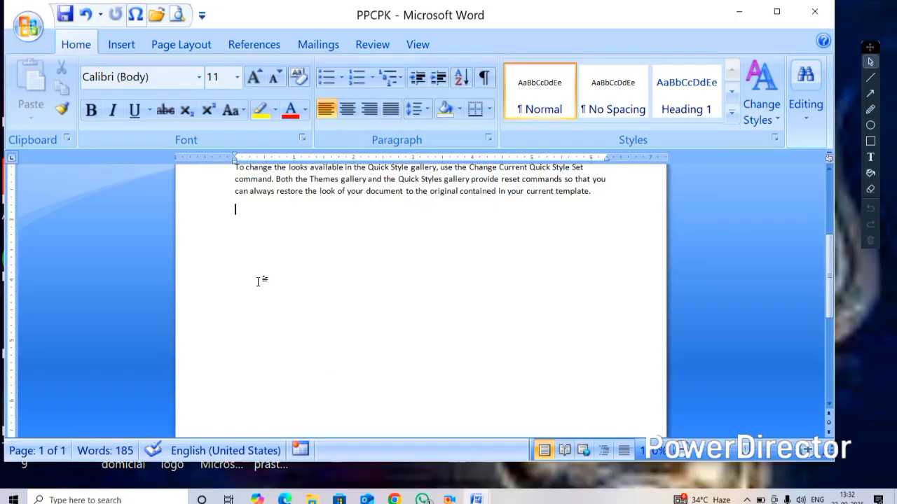
pyautogui.write('COMPY')
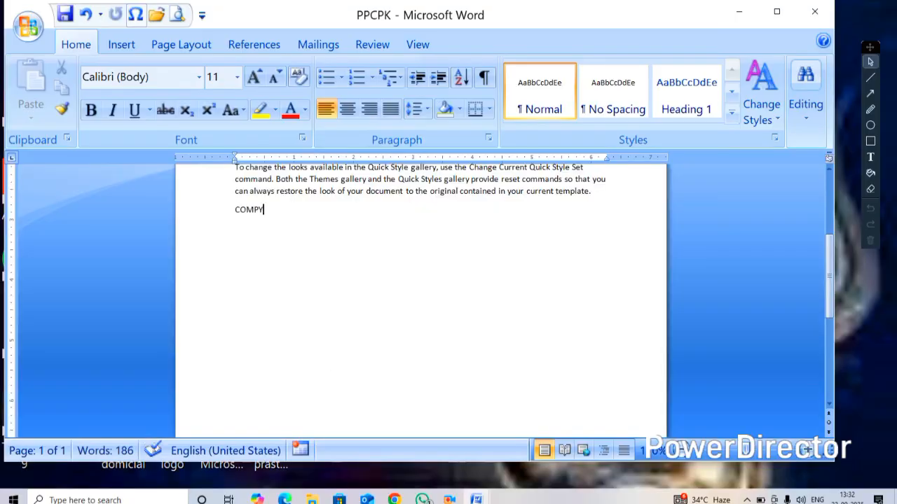
pyautogui.press('BackSpace')
pyautogui.write('ANY')
pyautogui.press('Return')
pyautogui.write('PPCPK')
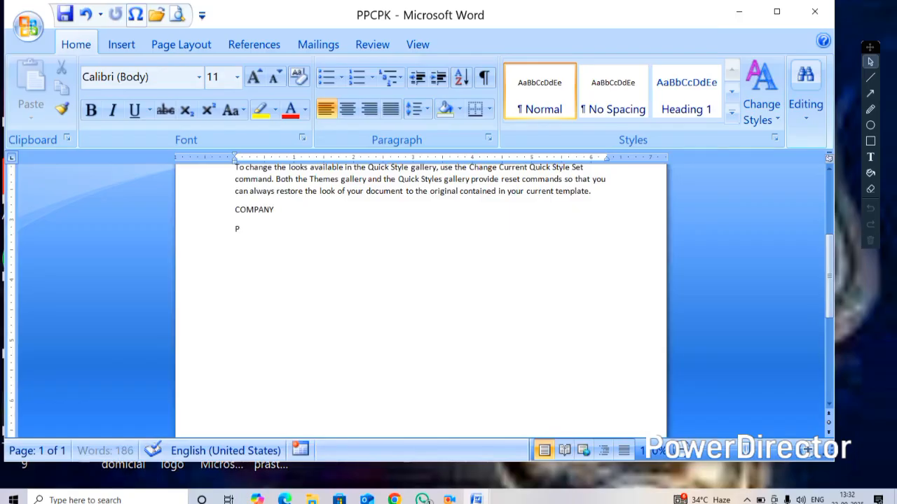
pyautogui.press('Return')
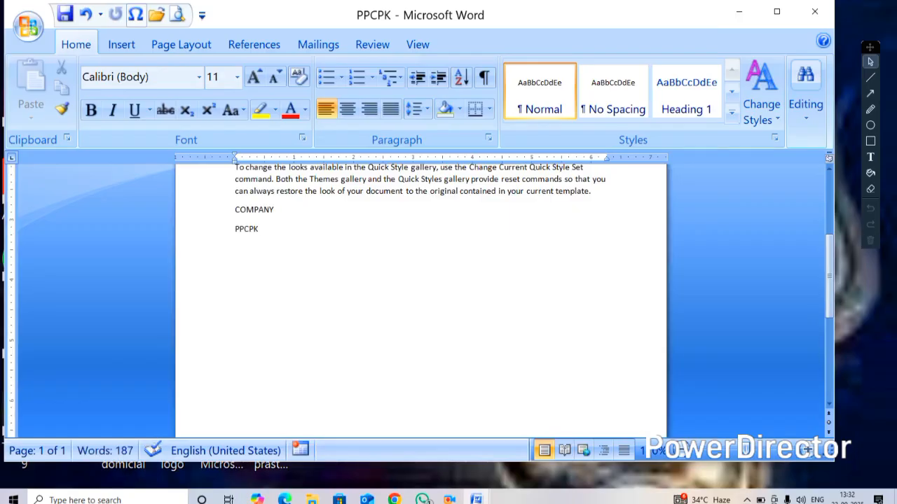
pyautogui.write('YOUTUBN')
pyautogui.press('BackSpace')
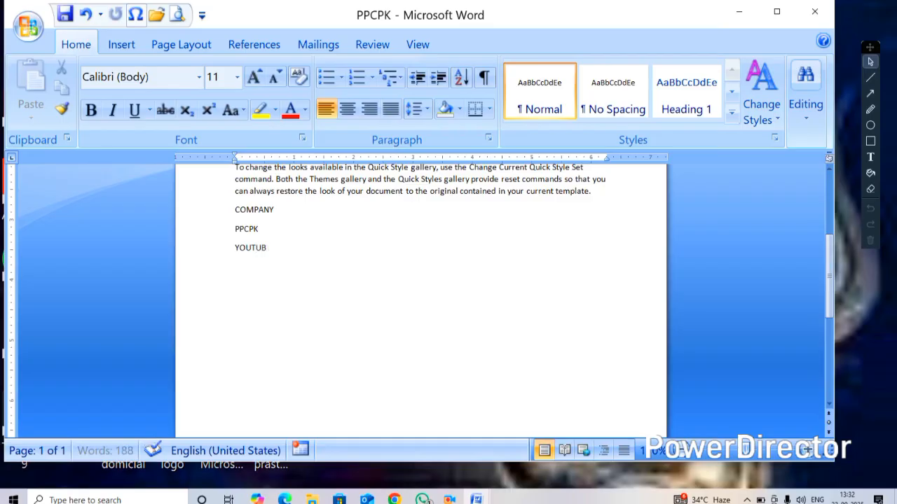
pyautogui.write('E')
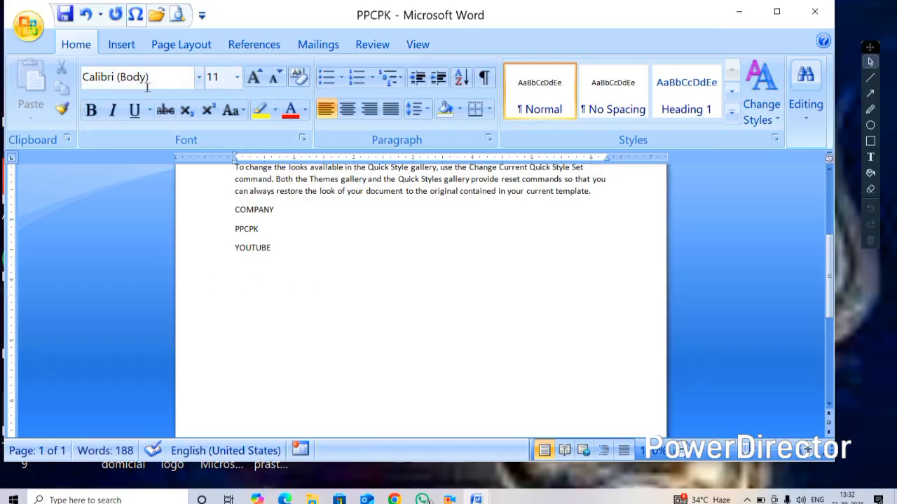
# Step: Start saving a copy of the edited document and choose the Desktop as its location
pyautogui.click(28, 26)
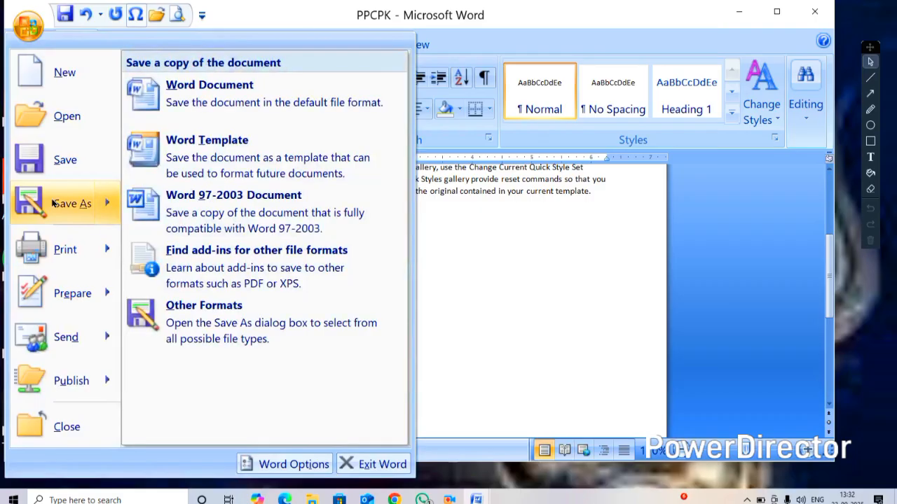
pyautogui.click(53, 191)
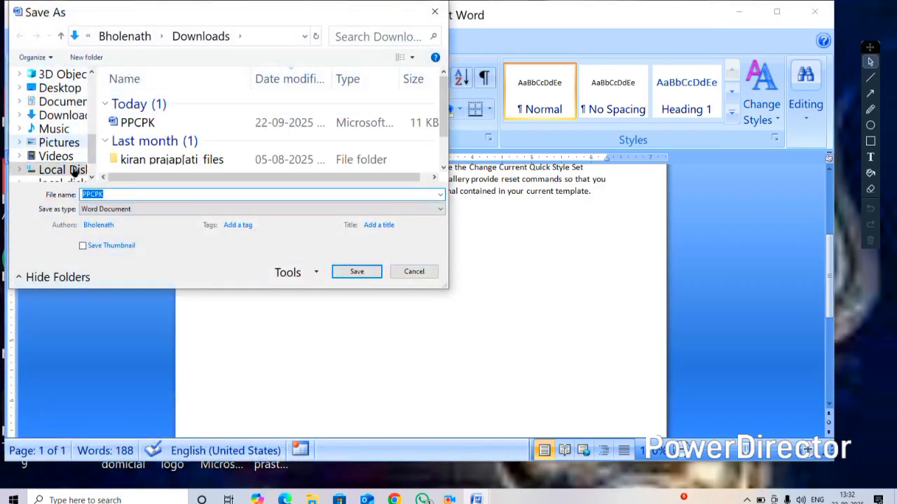
pyautogui.click(60, 89)
pyautogui.click(62, 105)
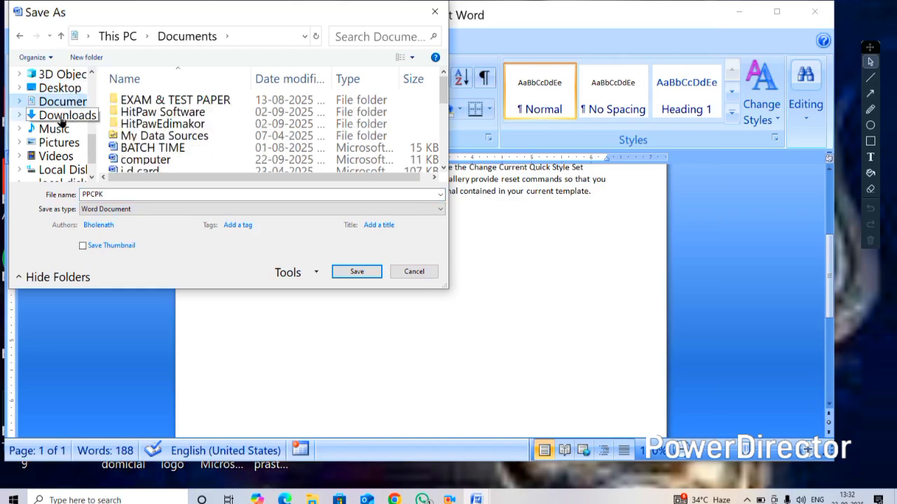
pyautogui.click(64, 116)
pyautogui.click(61, 129)
pyautogui.click(62, 142)
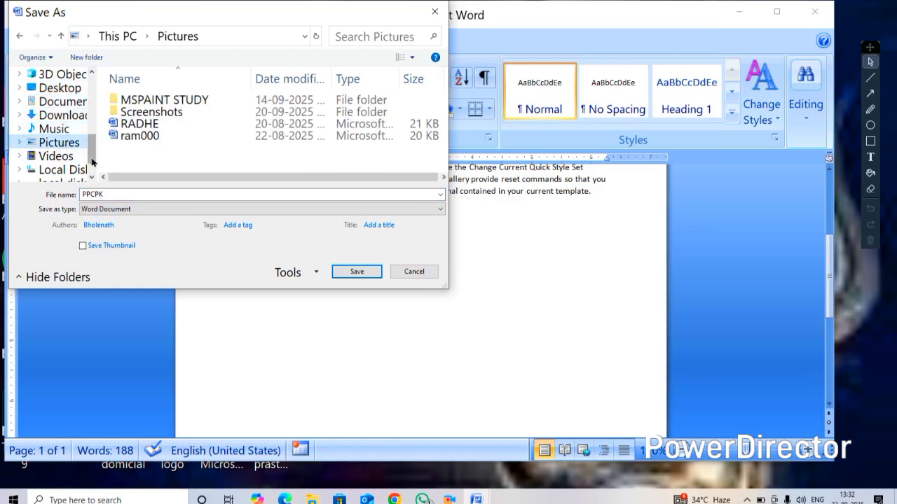
pyautogui.click(60, 87)
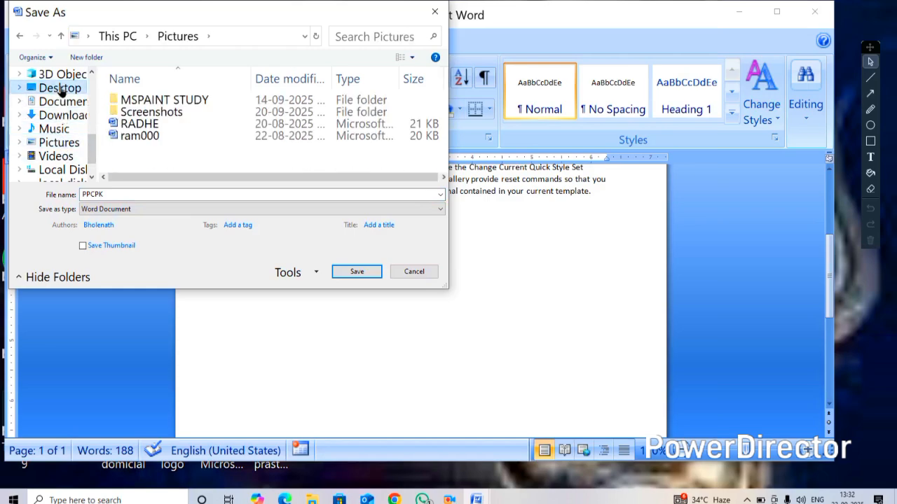
# Step: Name the copy COMPUTER and save it as a Word Document
pyautogui.doubleClick(113, 196)
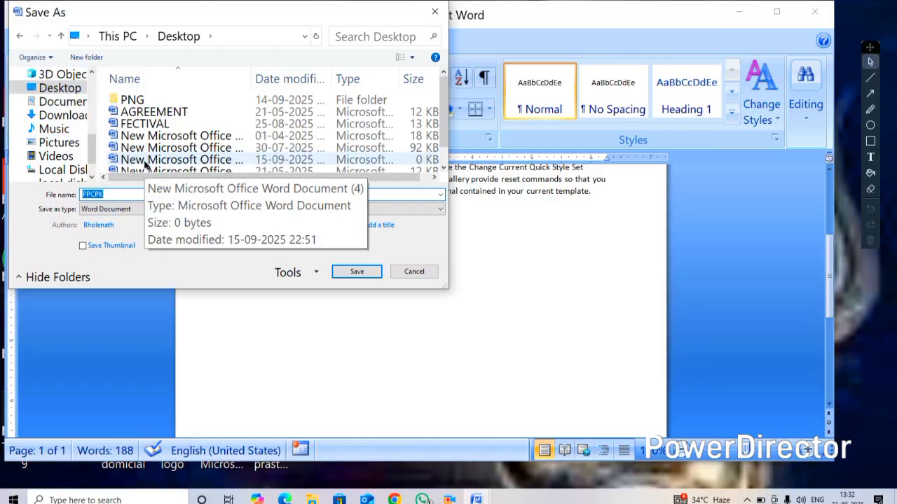
pyautogui.write('COMPUTER')
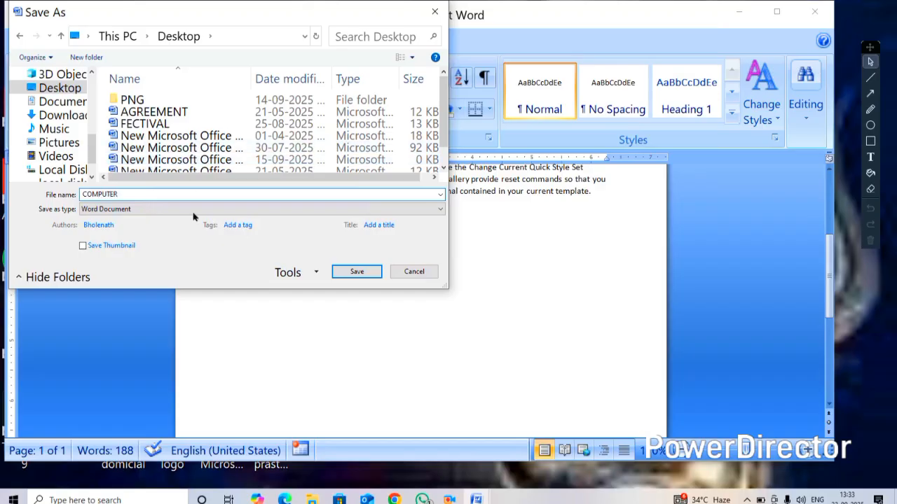
pyautogui.click(356, 272)
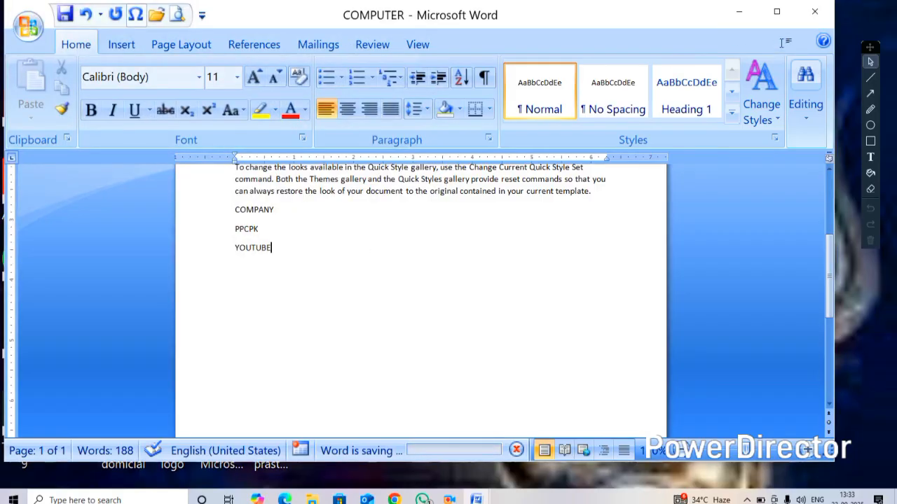
# Step: Minimize Word, locate the COMPUTER file on the Desktop, and open the PPCPK document from the Downloads folder
pyautogui.click(739, 12)
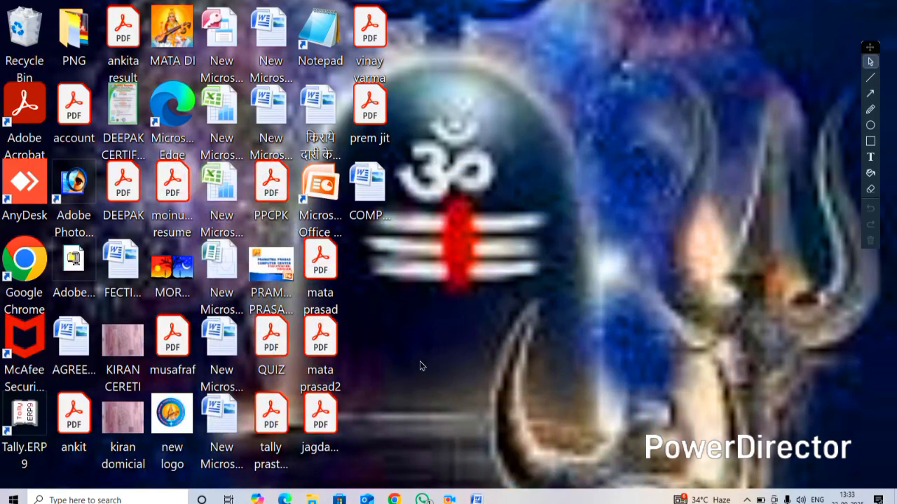
pyautogui.click(365, 194)
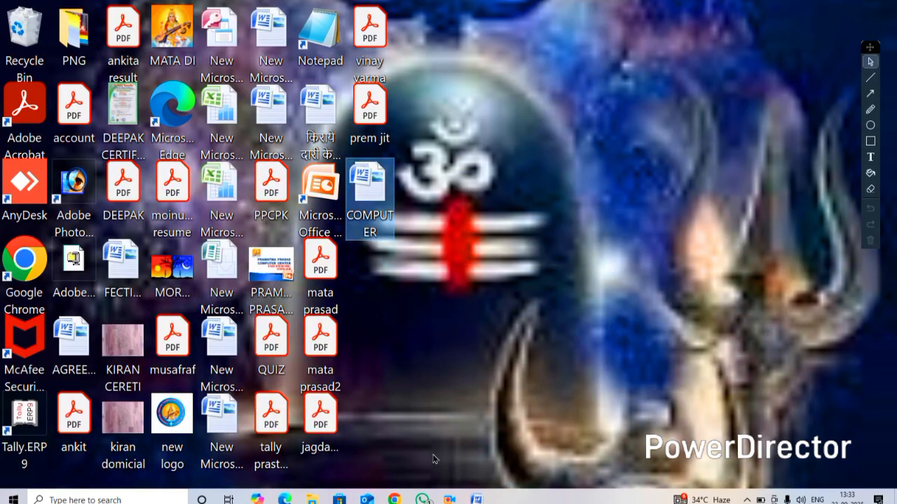
pyautogui.click(312, 500)
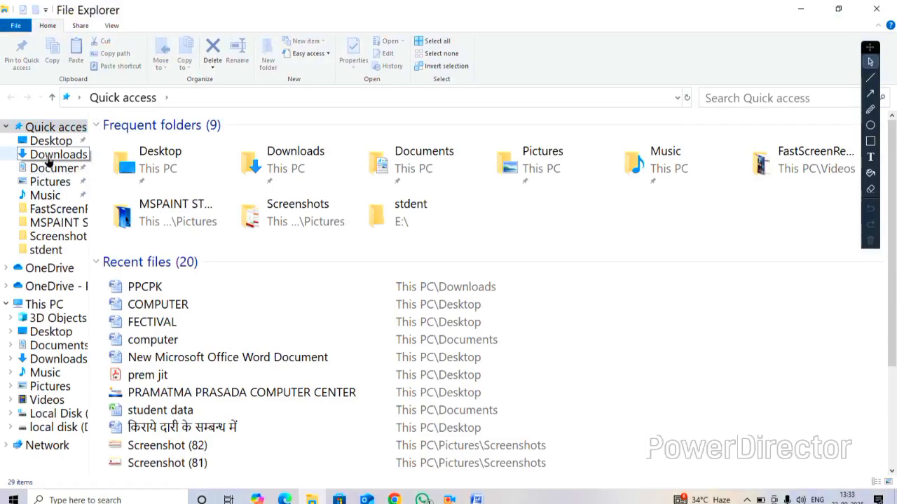
pyautogui.click(50, 154)
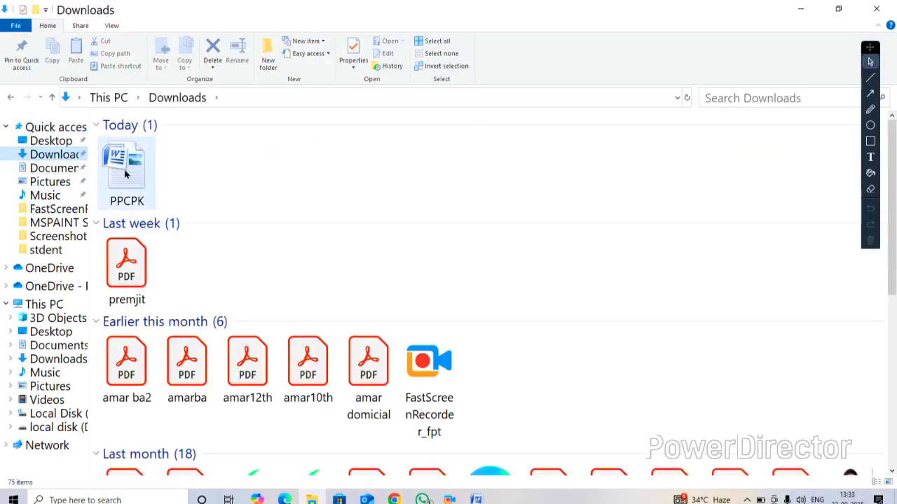
pyautogui.doubleClick(125, 174)
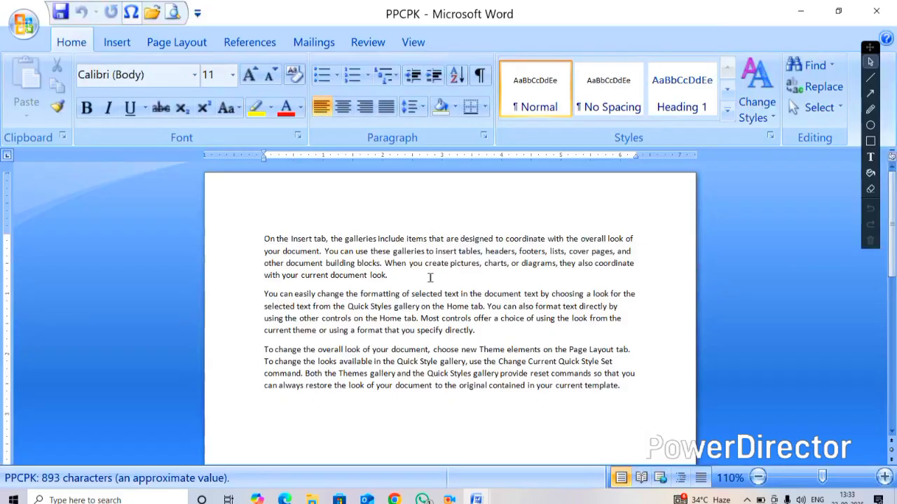
pyautogui.scroll(2, 440, 276)
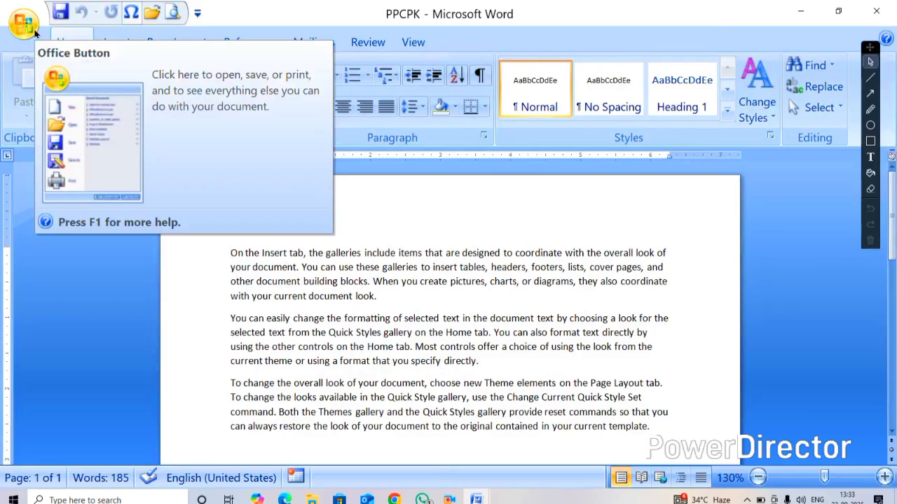
# Step: Examine the printer list and page range options in the Print dialog, then close it without printing
pyautogui.click(35, 31)
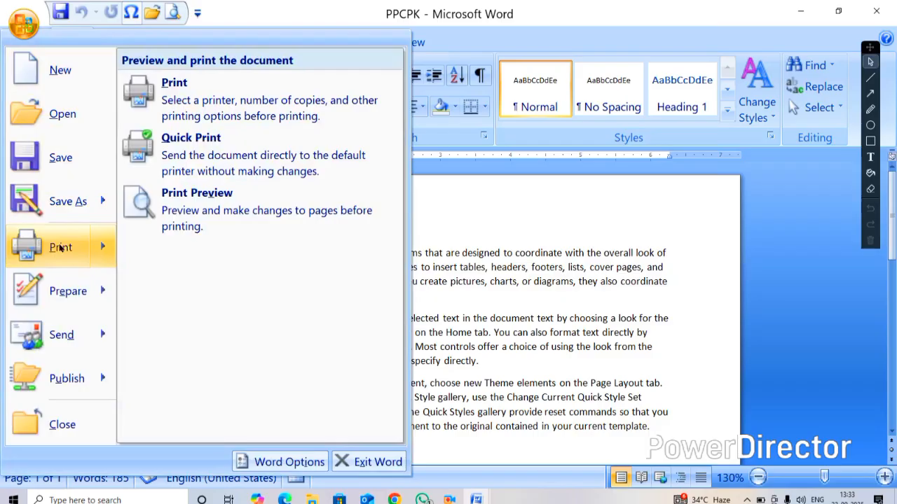
pyautogui.click(183, 222)
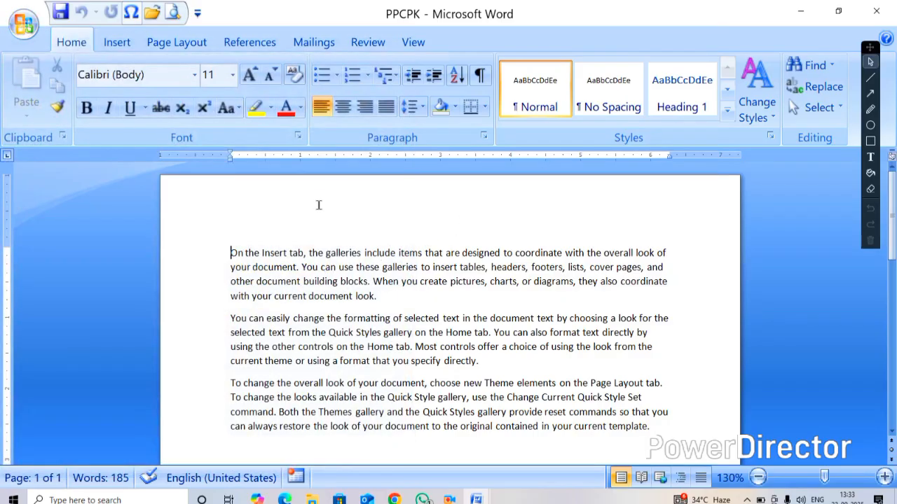
pyautogui.click(12, 26)
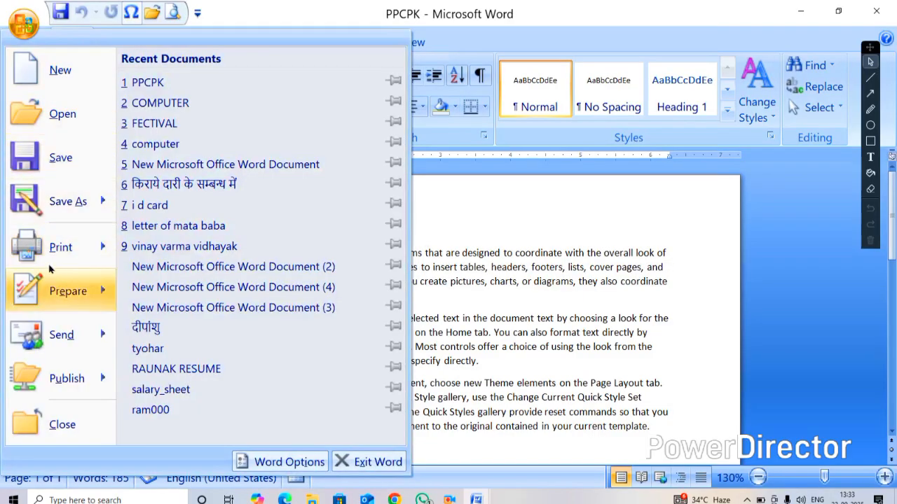
pyautogui.moveTo(49, 252)
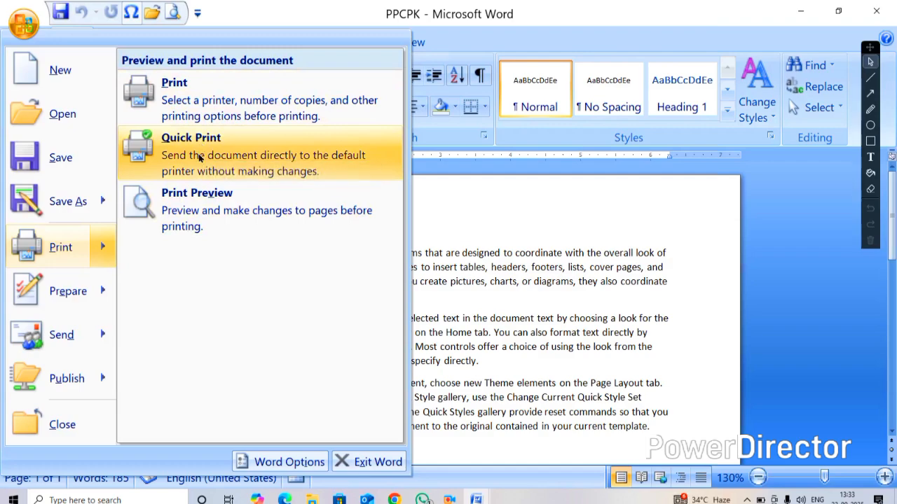
pyautogui.click(184, 98)
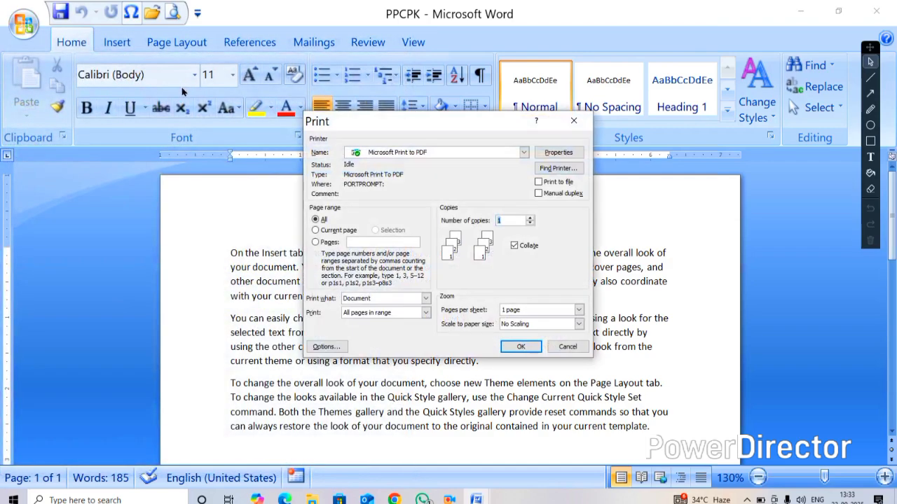
pyautogui.click(382, 152)
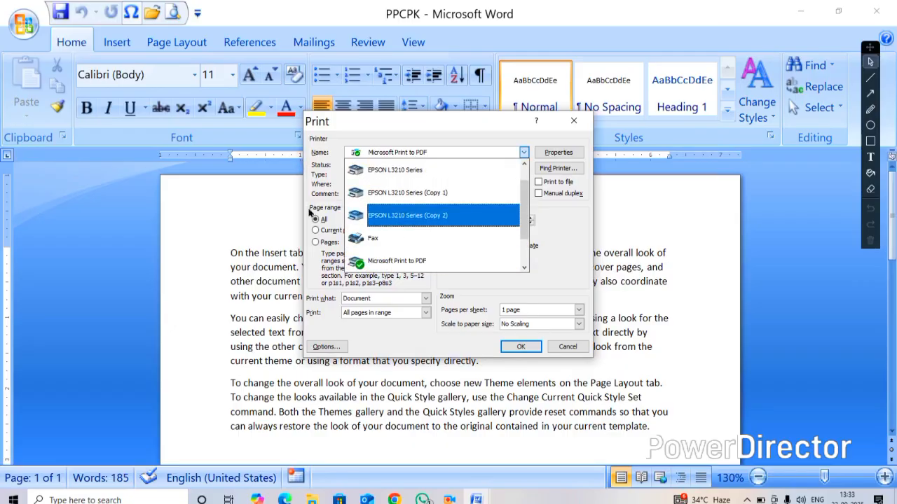
pyautogui.click(319, 206)
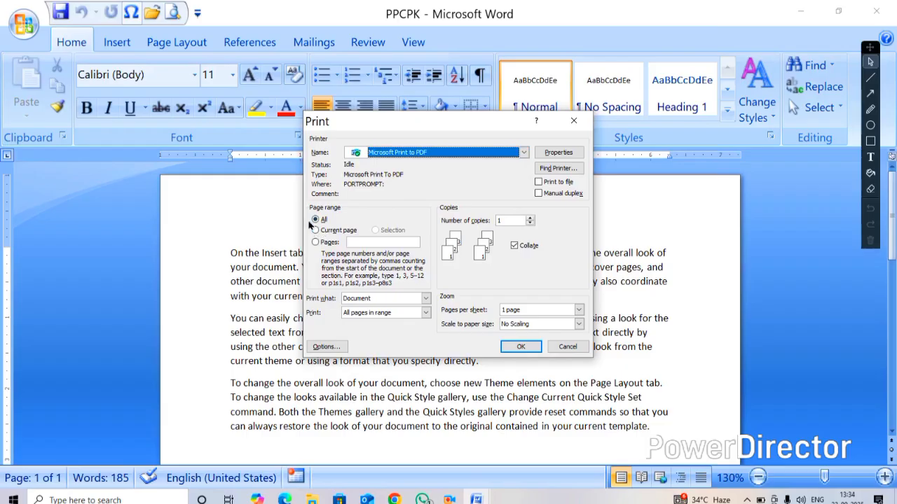
pyautogui.click(321, 242)
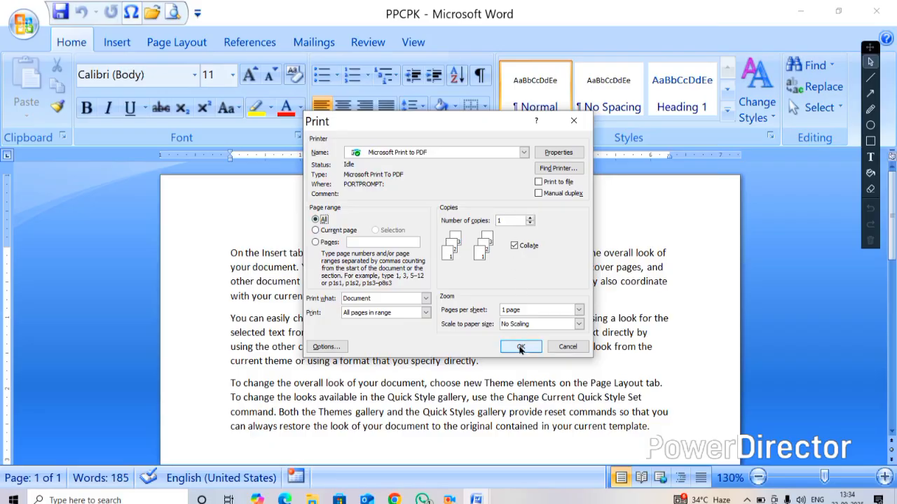
pyautogui.click(572, 123)
# Step: Start a Quick Print of PPCPK, choose the Documents folder for the PDF output, and cancel it
pyautogui.click(24, 24)
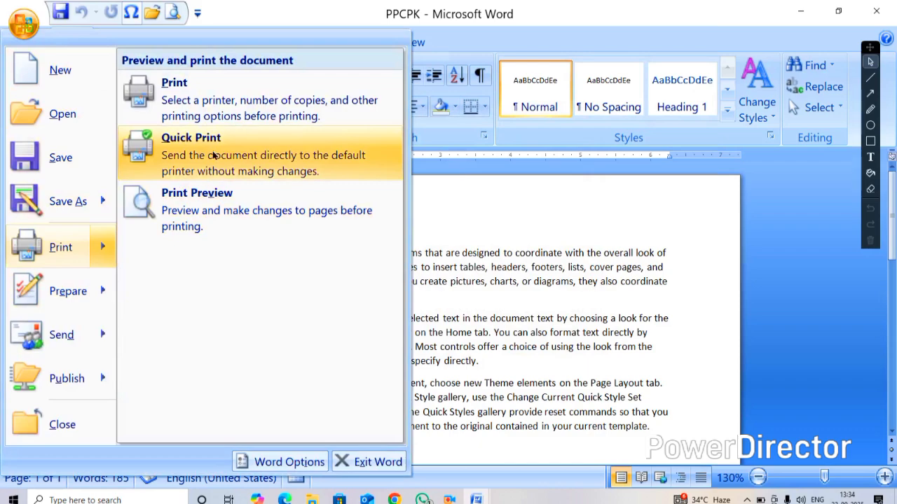
pyautogui.click(214, 155)
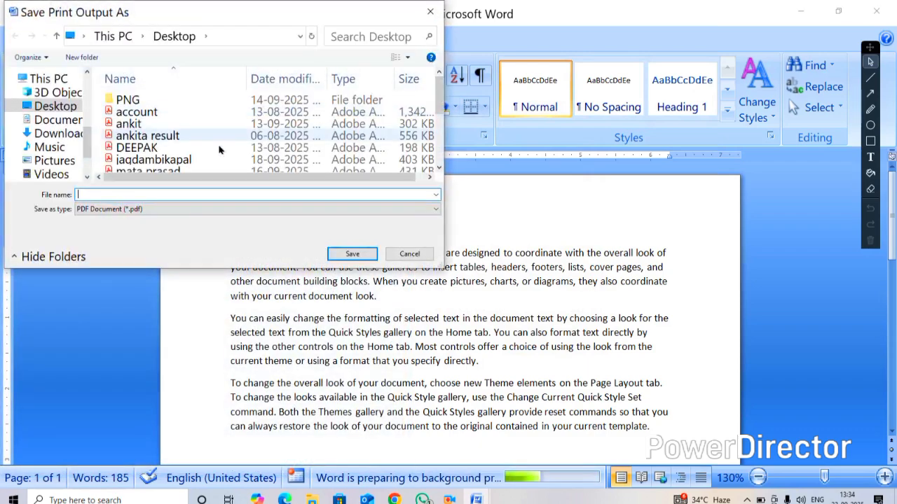
pyautogui.click(62, 122)
pyautogui.click(53, 109)
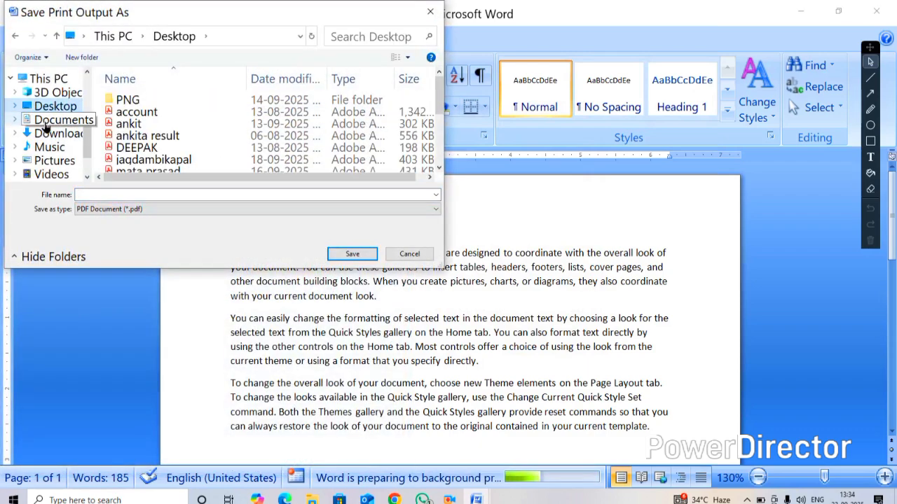
pyautogui.click(46, 122)
pyautogui.click(85, 194)
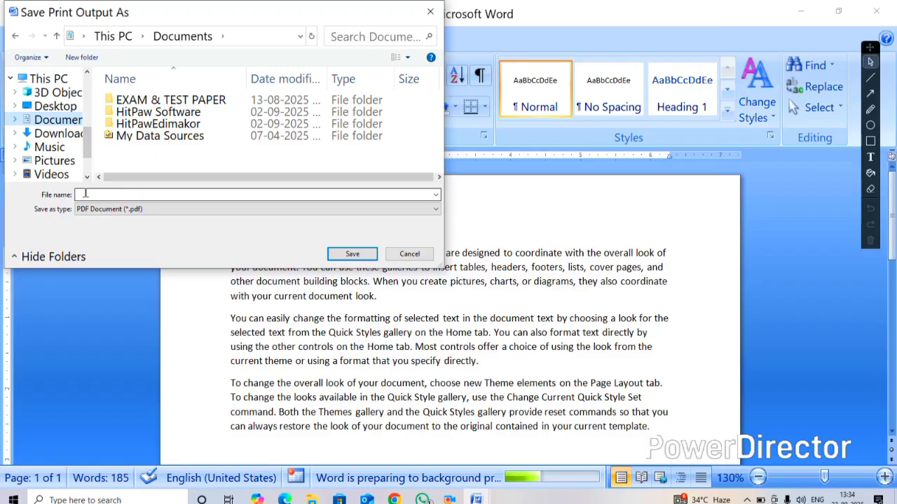
pyautogui.press('Escape')
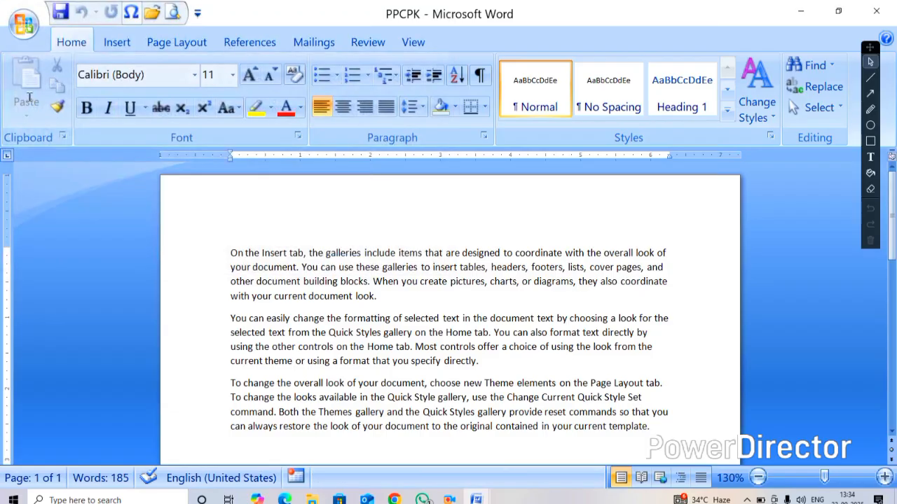
# Step: View PPCPK in Print Preview, magnify the page to 100%, and close the preview
pyautogui.click(24, 24)
pyautogui.moveTo(83, 246)
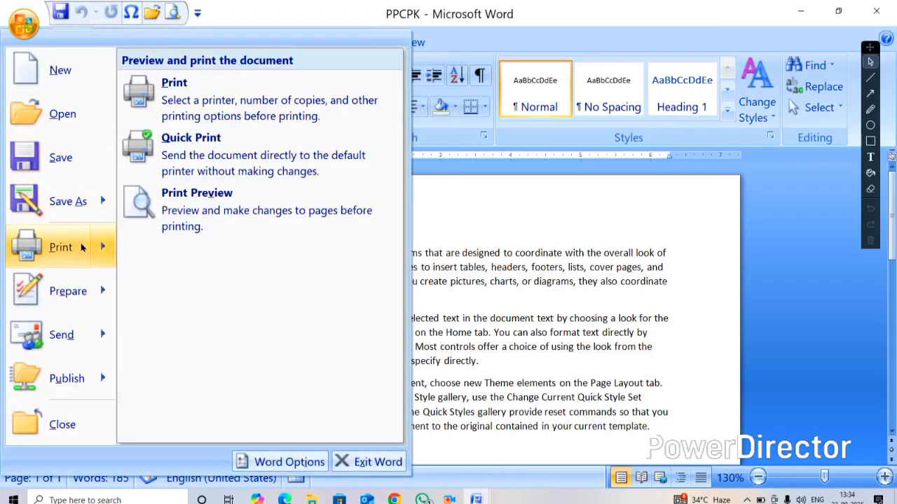
pyautogui.click(183, 213)
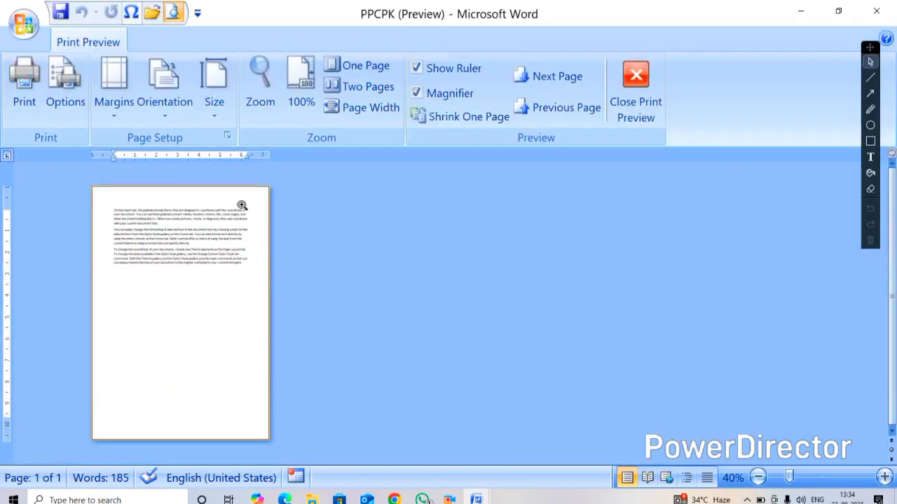
pyautogui.click(240, 209)
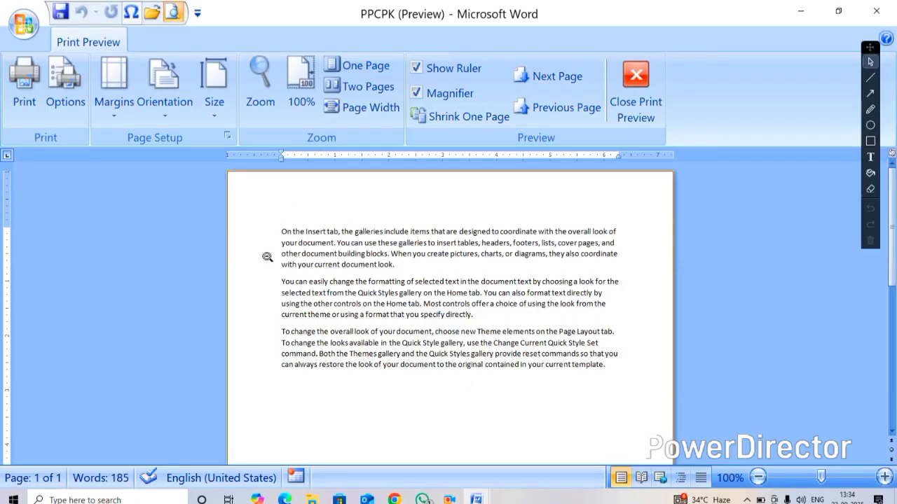
pyautogui.click(648, 107)
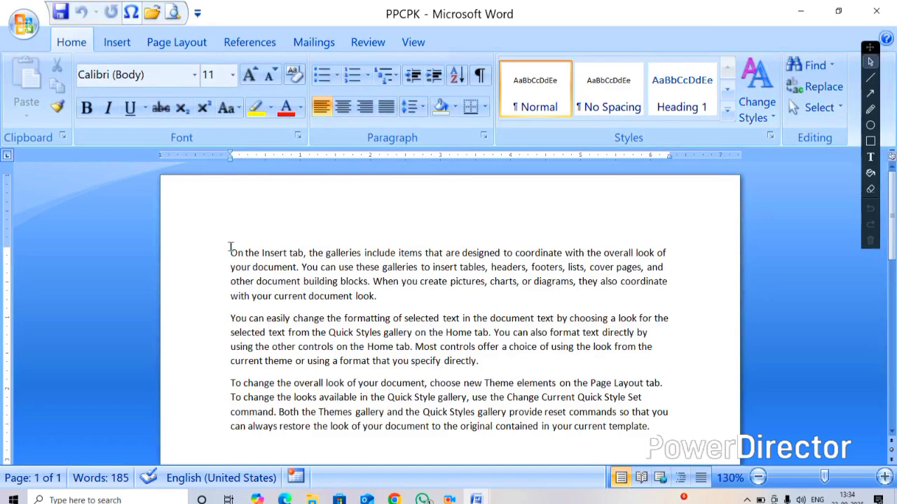
# Step: Look through the Prepare, Send and Publish options for the PPCPK document
pyautogui.click(31, 27)
pyautogui.moveTo(63, 300)
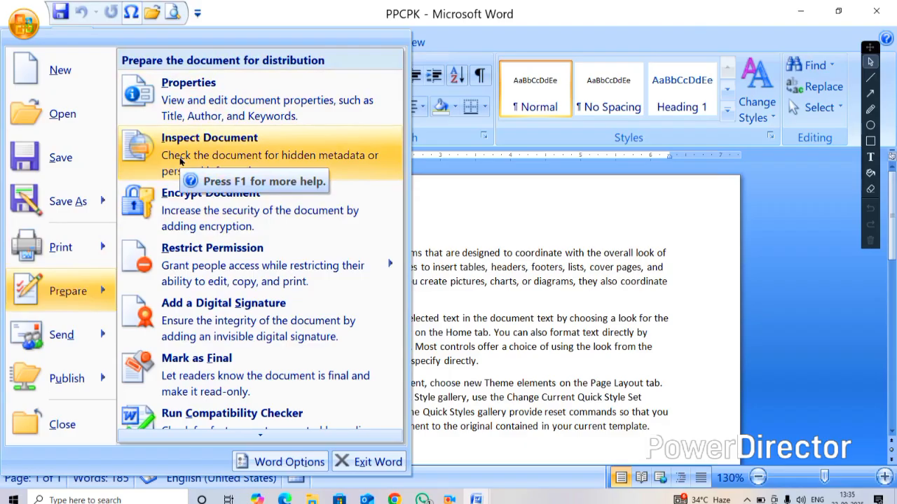
pyautogui.moveTo(61, 337)
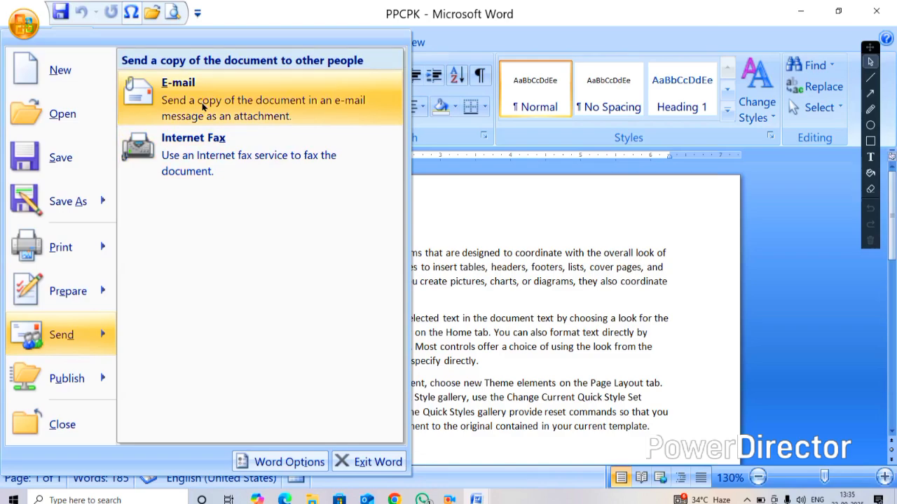
pyautogui.moveTo(81, 377)
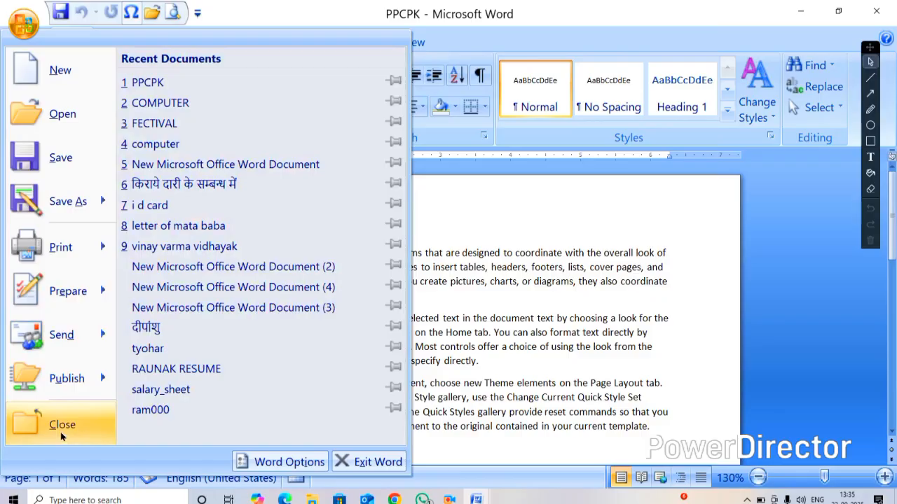
# Step: Close the PPCPK document and the Hindi document that was open behind it
pyautogui.click(66, 429)
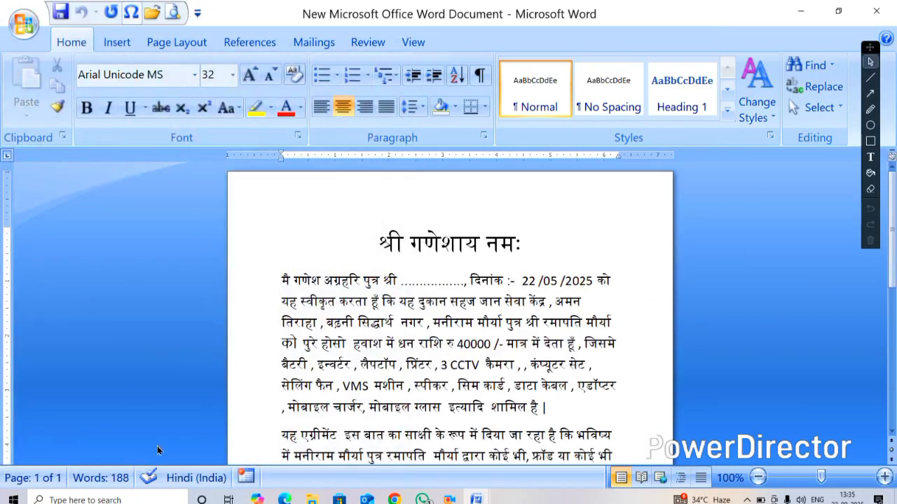
pyautogui.click(17, 33)
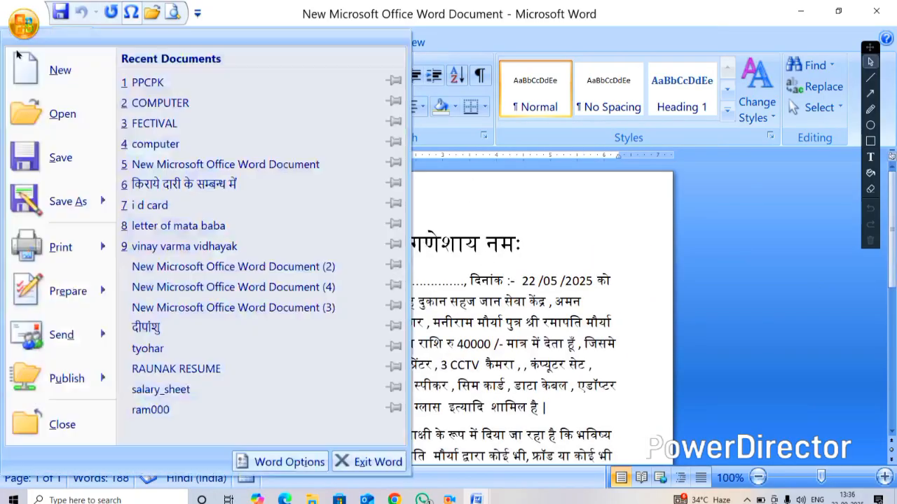
pyautogui.click(62, 424)
# Step: Reopen PPCPK from the Downloads folder and maximize its window
pyautogui.doubleClick(120, 160)
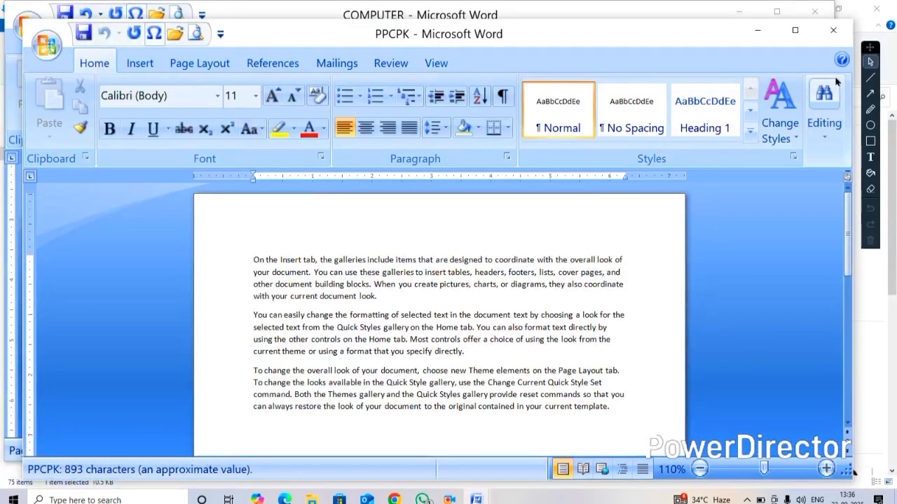
pyautogui.click(808, 34)
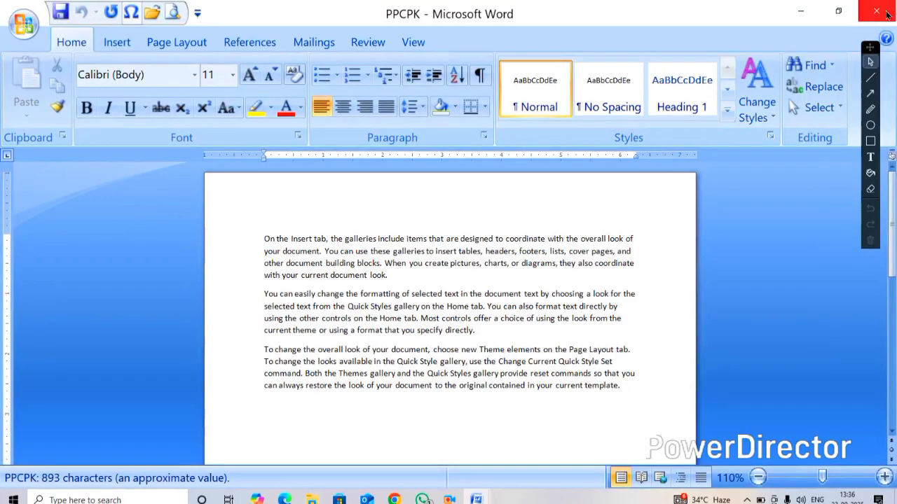
pyautogui.click(23, 23)
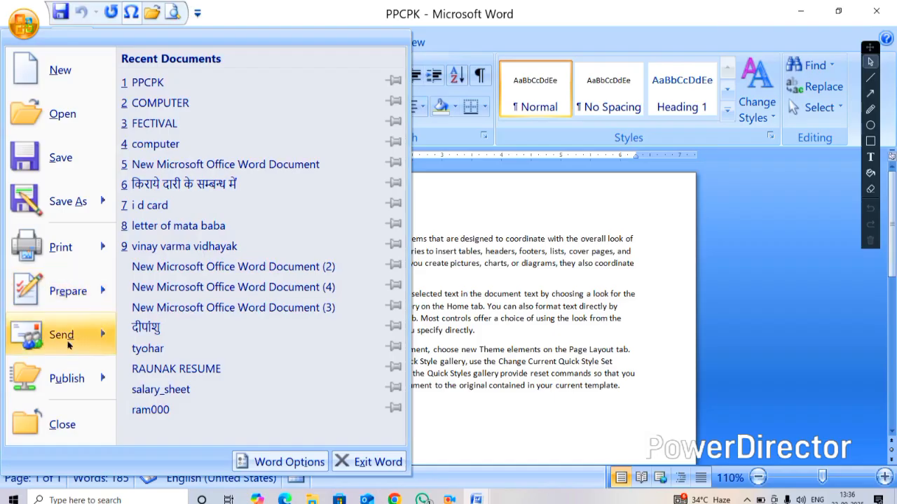
pyautogui.click(454, 203)
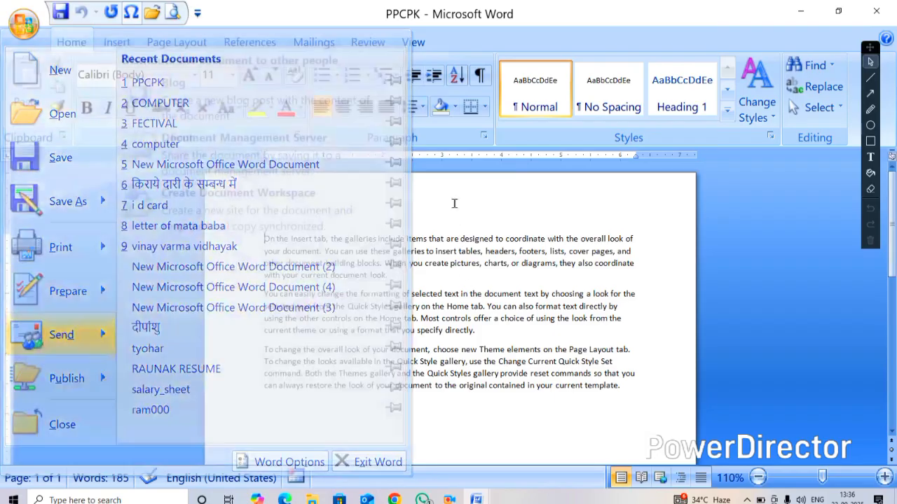